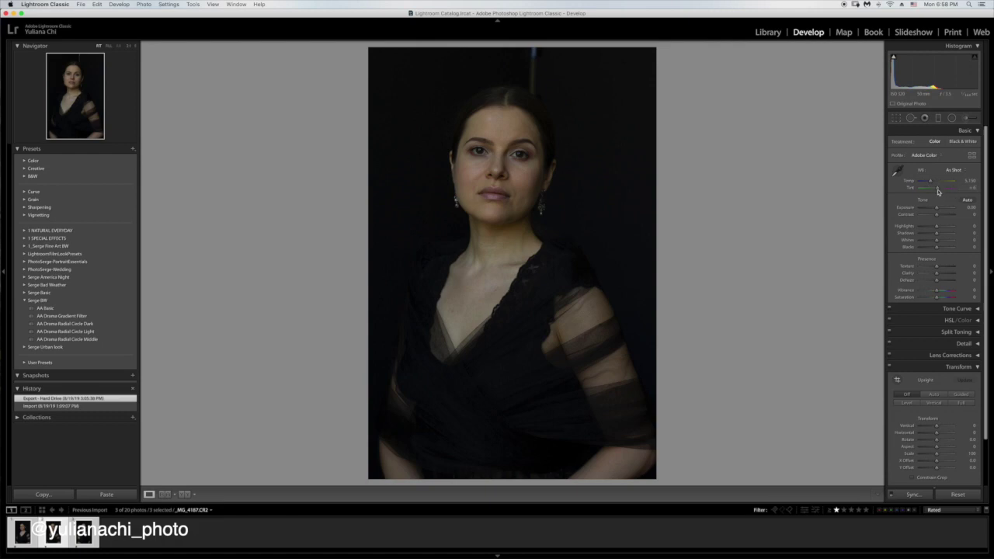
Set the portrait's white balance to temperature 5,426 and tint +16, and raise the exposure to +0.10
drag(935, 189, 932, 182)
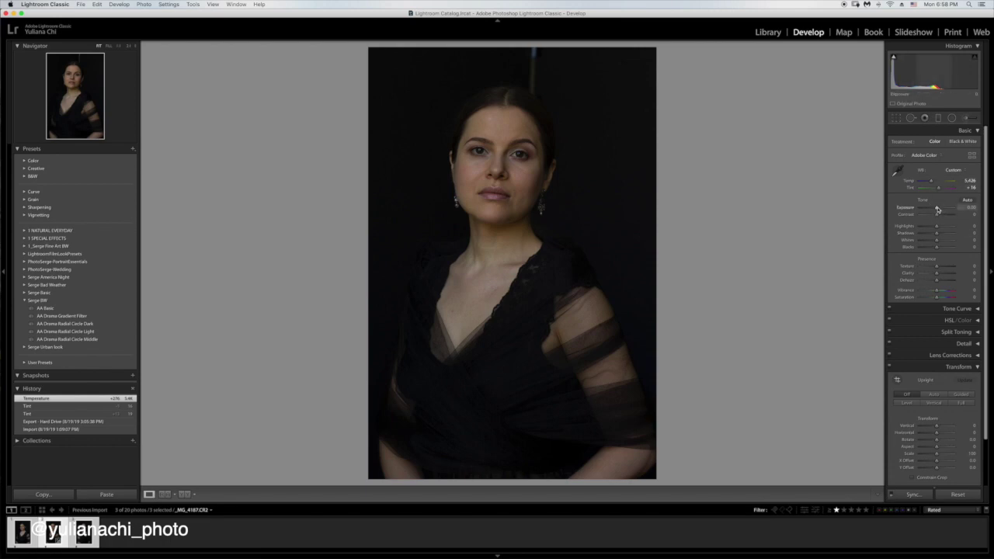
drag(936, 208, 936, 208)
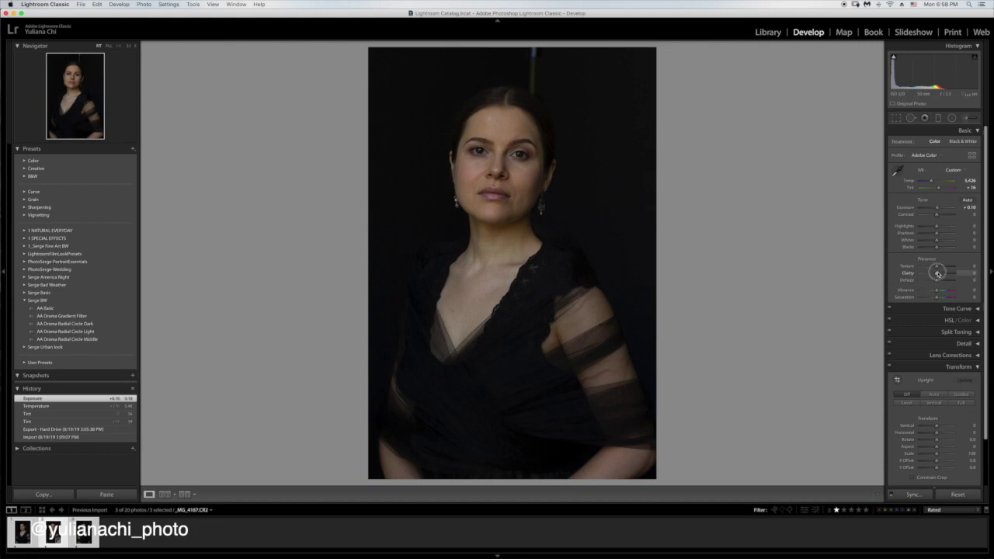
Set the portrait's contrast to -7, highlights to +21, shadows to -5, whites to +16 and blacks to +2
drag(937, 273, 934, 274)
drag(935, 273, 936, 276)
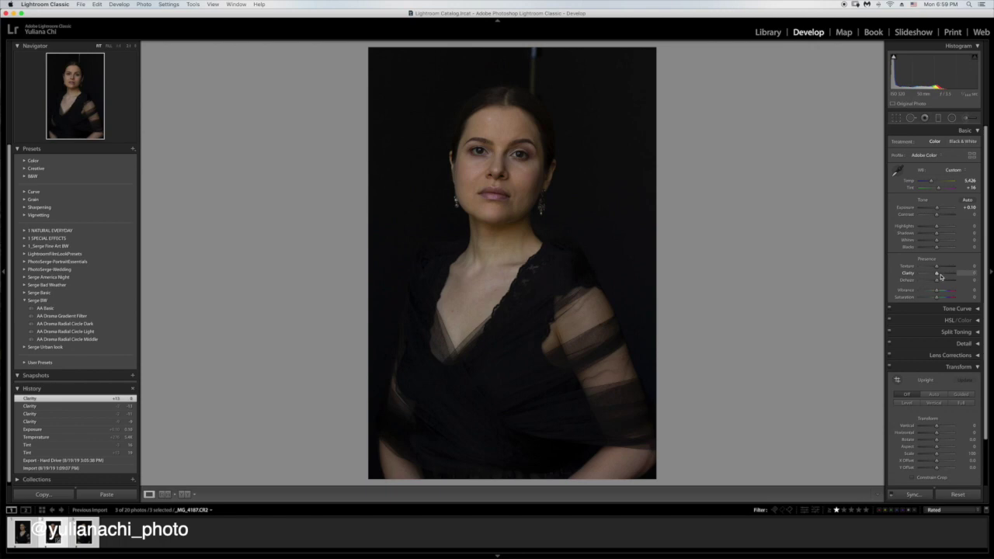
click(936, 216)
drag(937, 216, 937, 215)
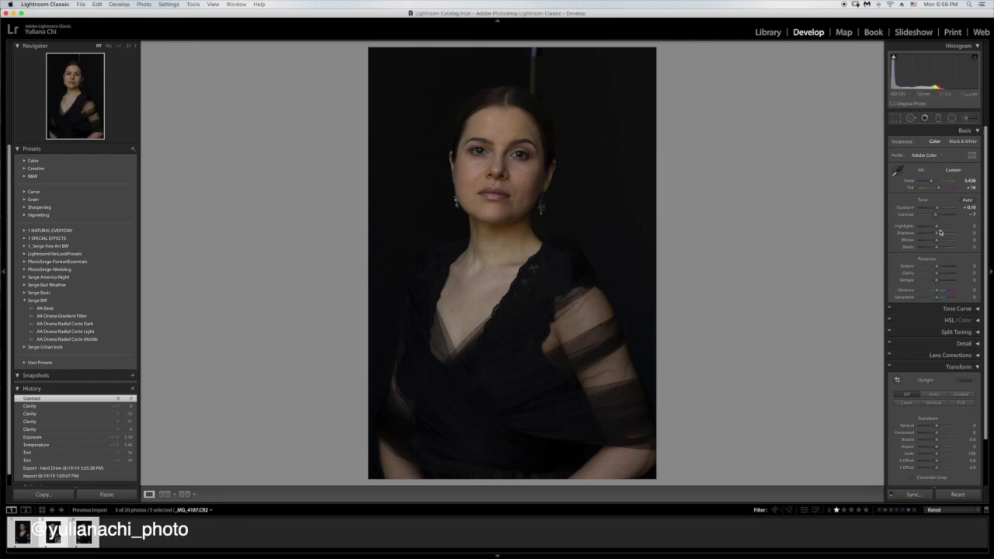
drag(936, 227, 940, 247)
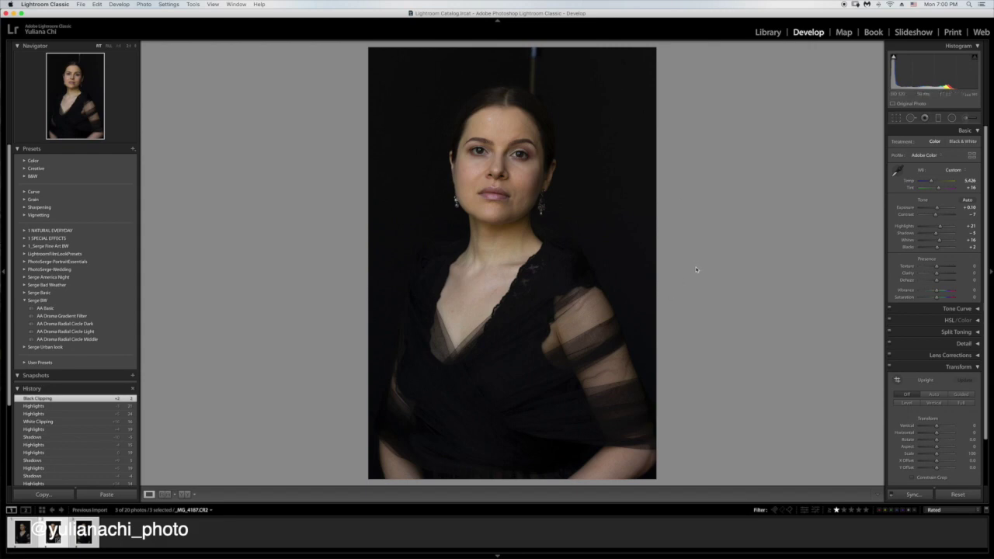
click(958, 366)
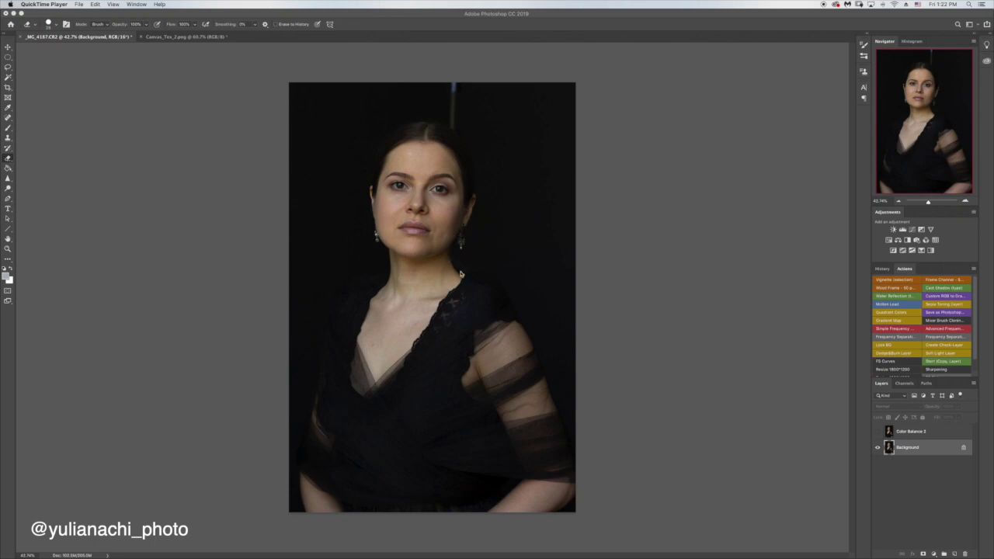
Switch to the portrait in Photoshop, make the Color Balance 2 layer visible and select it
click(875, 433)
click(877, 432)
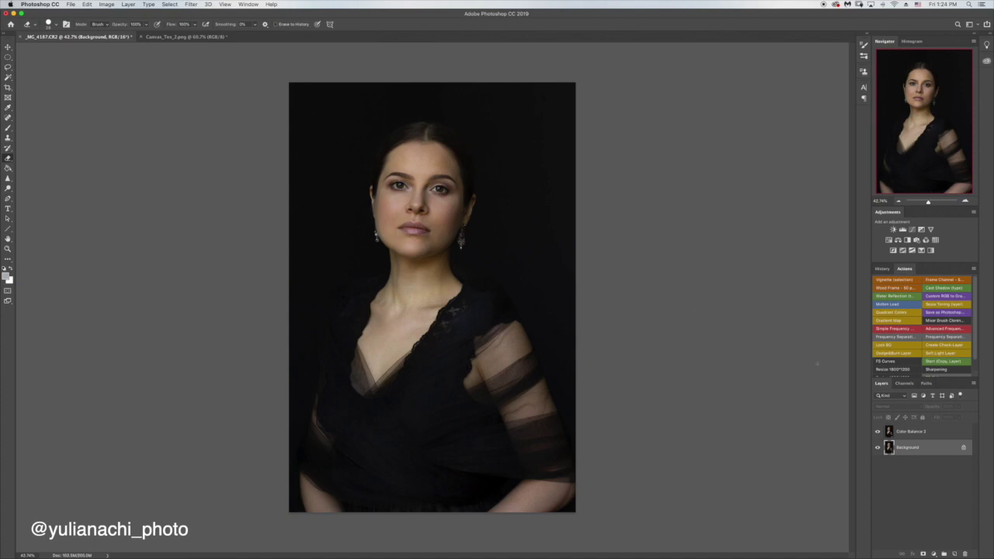
click(910, 431)
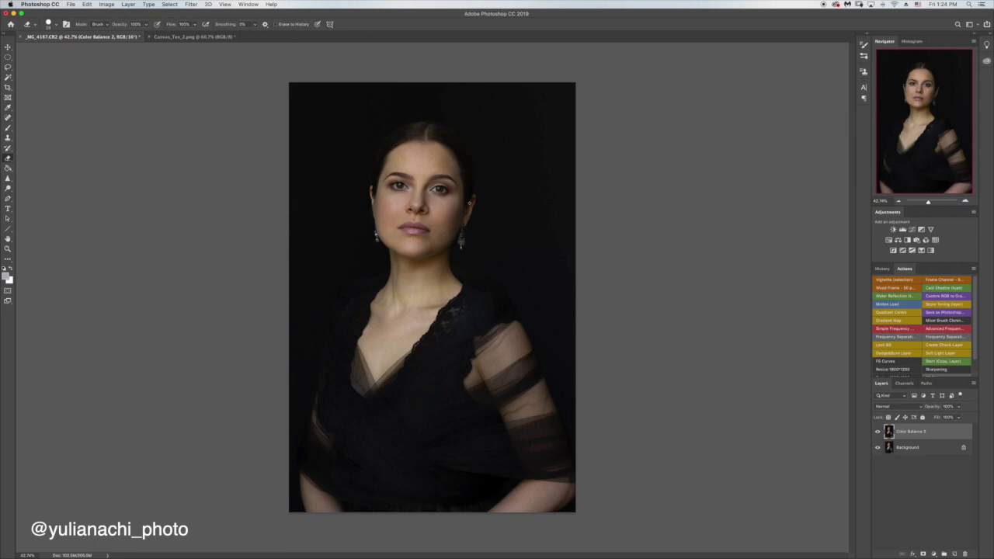
Bring the Canvas_Tex_2.png texture into the portrait document as a new top layer, accepting the different bit depth
click(175, 37)
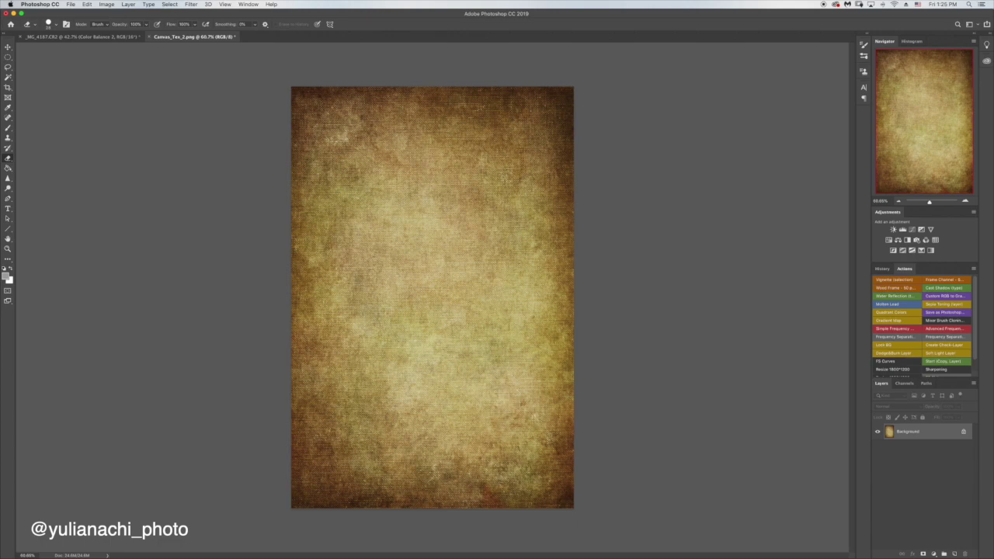
key(v)
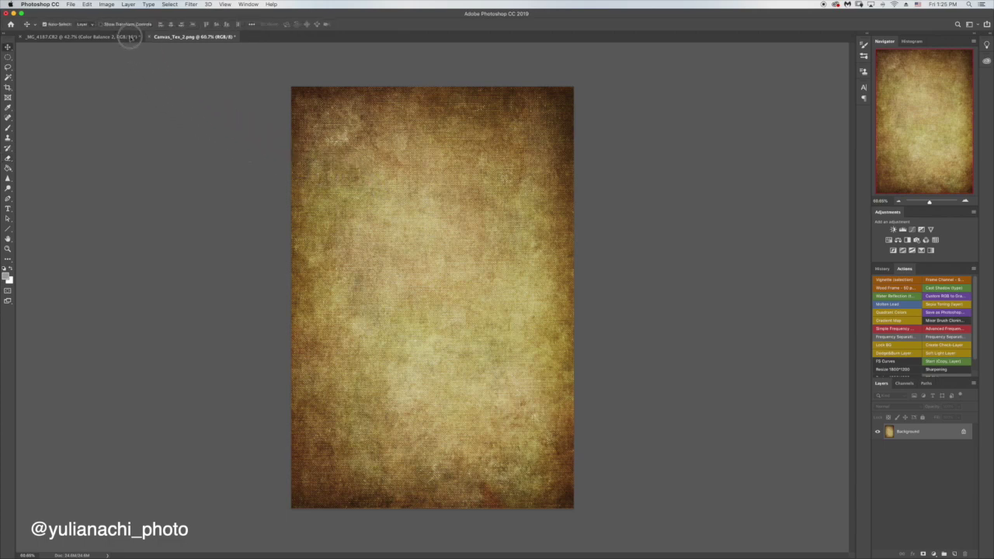
click(131, 37)
key(super+v)
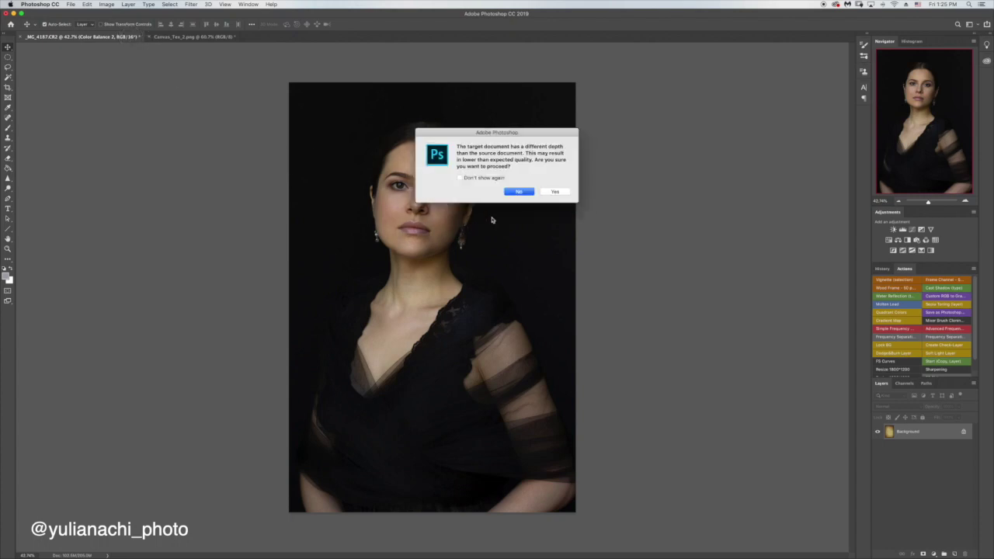
click(560, 192)
click(571, 299)
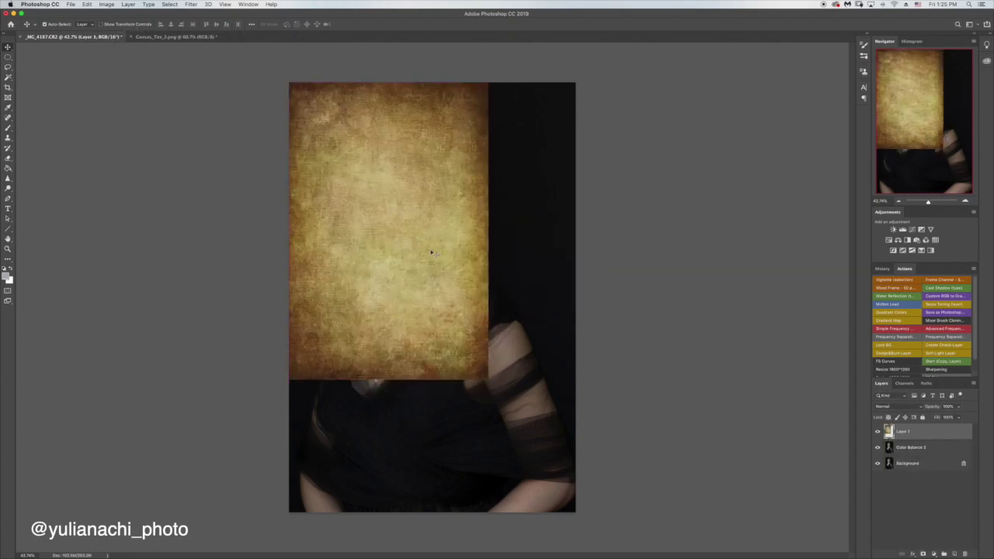
Scale the texture layer up with Free Transform until it covers the whole portrait
key(super+t)
drag(499, 387, 572, 507)
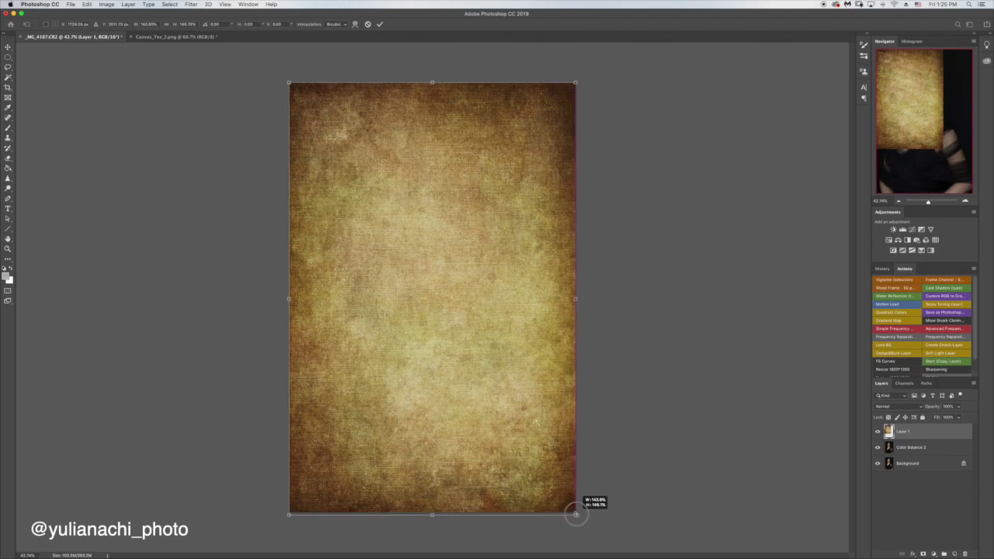
key(Return)
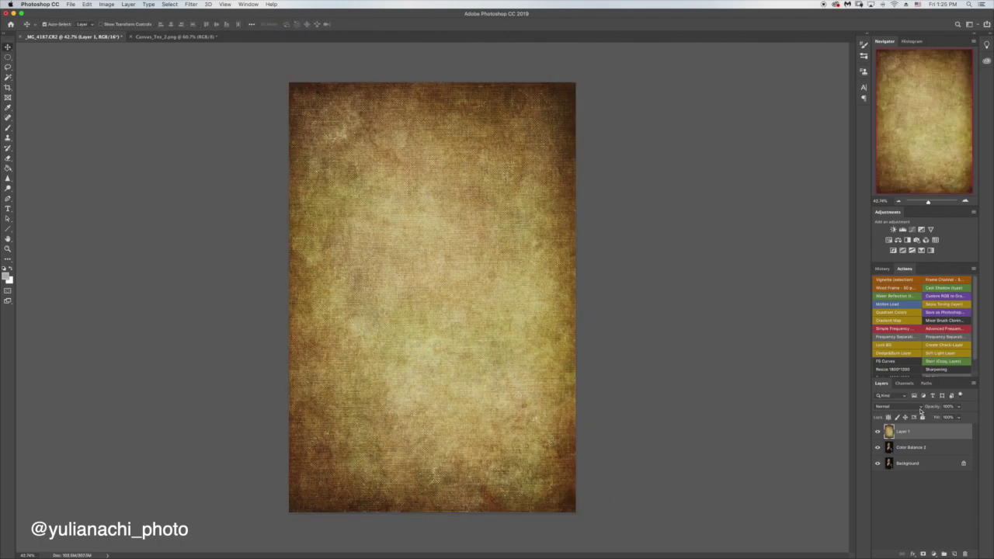
Preview blend modes but keep the texture layer on Normal, lower its fill so the portrait shows through, and add a layer mask
click(920, 408)
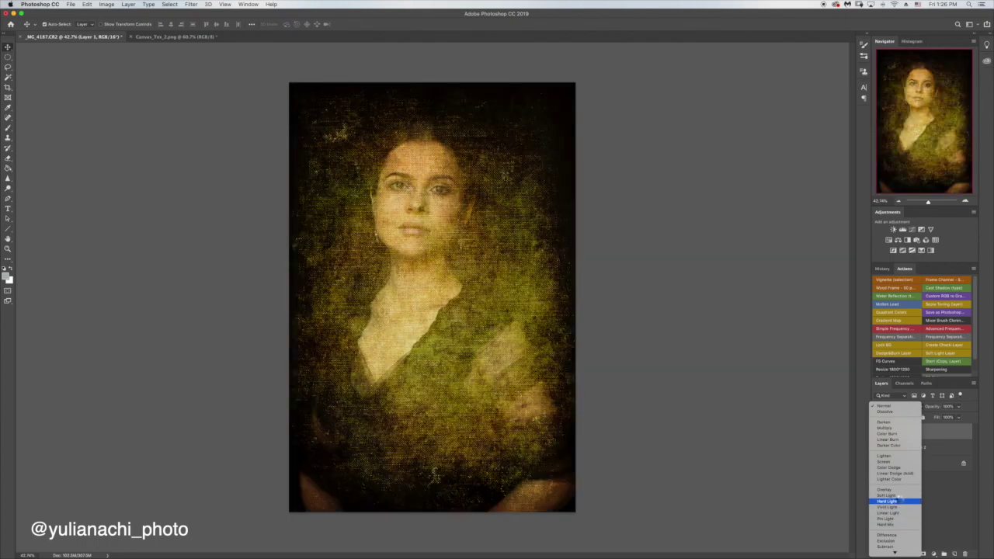
click(900, 407)
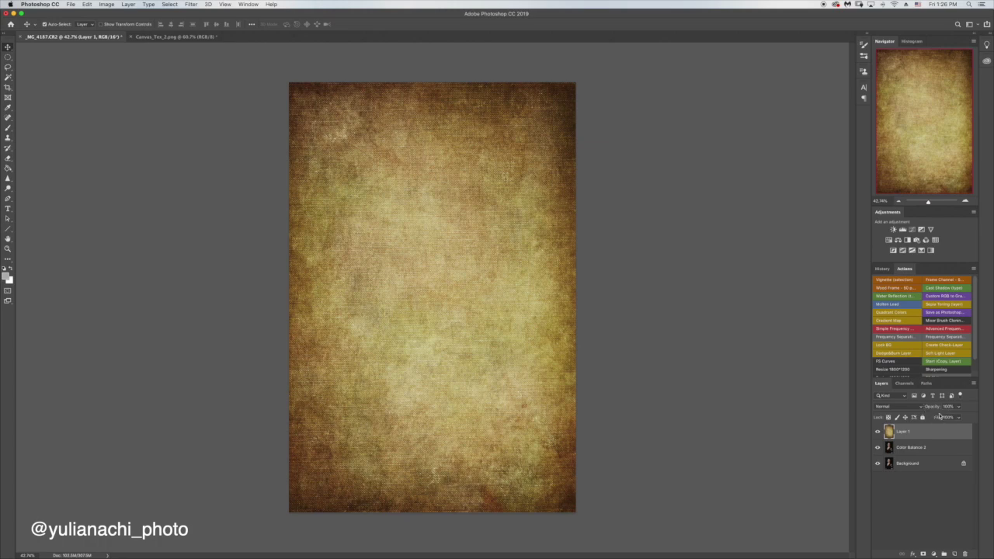
drag(940, 415, 943, 416)
click(936, 418)
mouse_move(936, 418)
mouse_down()
mouse_move(911, 417)
mouse_move(937, 418)
mouse_up()
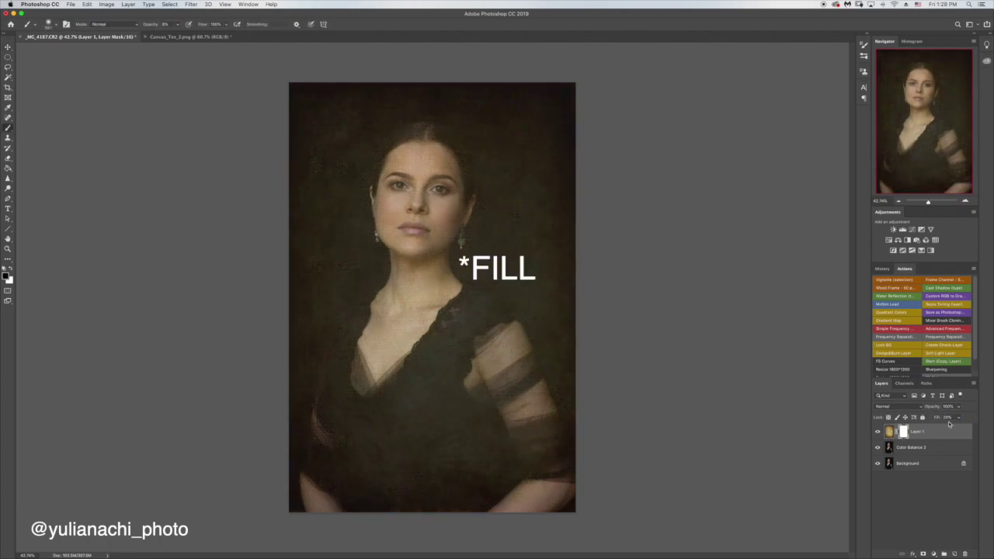
drag(945, 423, 949, 423)
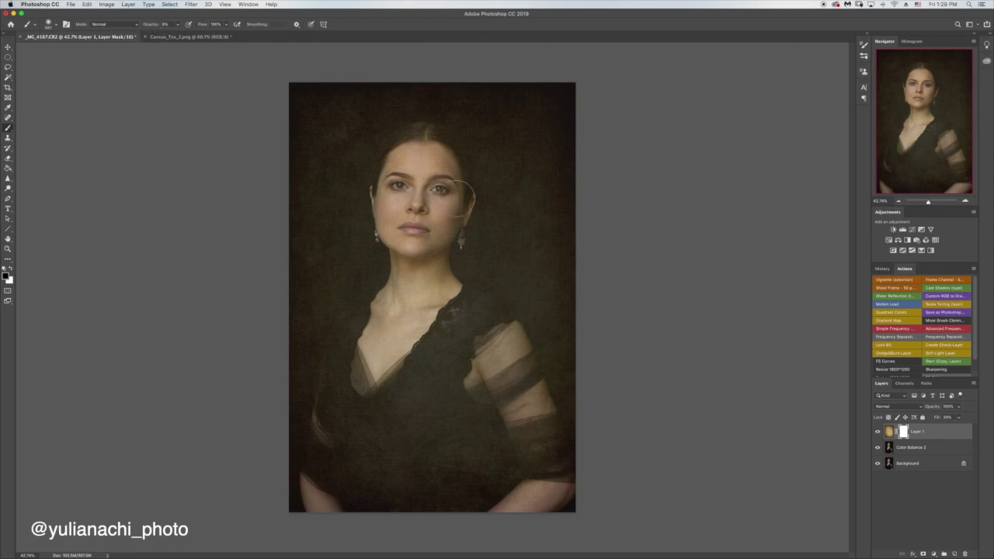
Paint black at low opacity on the texture layer's mask over the face, hair and dress to reduce the texture there
drag(424, 195, 422, 124)
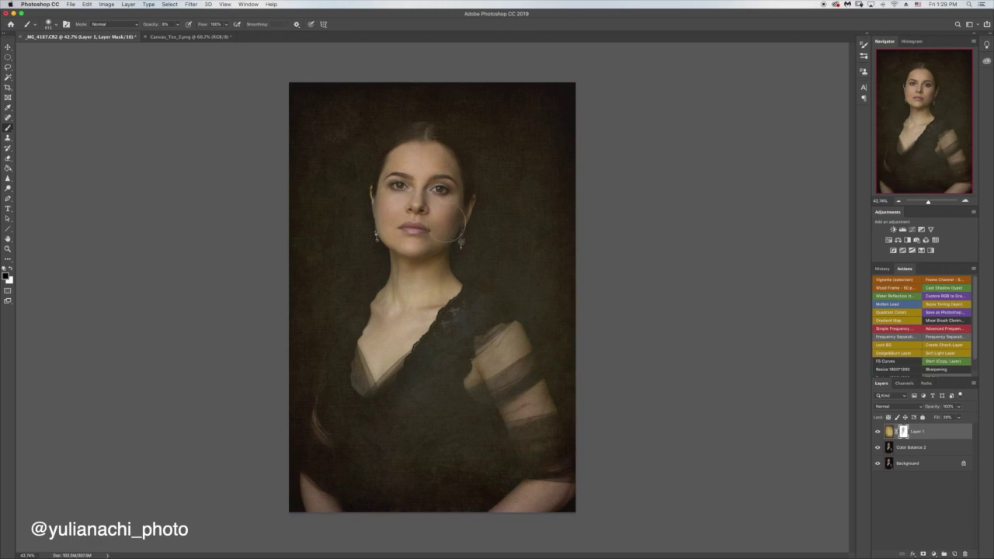
key(x)
key(x)
drag(409, 184, 397, 186)
drag(418, 208, 442, 208)
drag(427, 344, 432, 344)
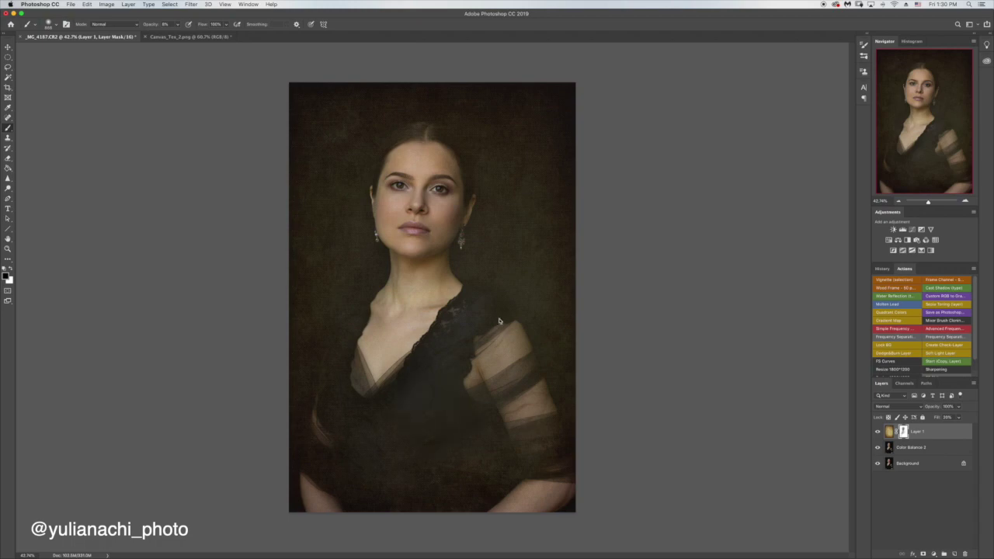
Paint white on the texture mask around the neck and shoulders to restore texture, and compare with the layer hidden
key(x)
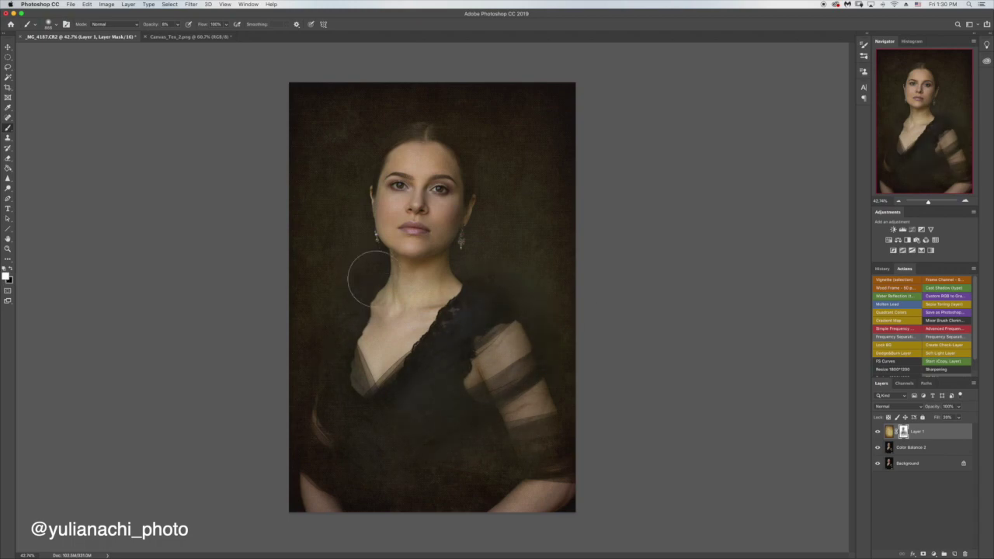
mouse_move(368, 278)
mouse_down()
mouse_move(381, 288)
mouse_move(332, 311)
mouse_move(380, 291)
mouse_move(355, 295)
mouse_move(361, 307)
mouse_move(472, 295)
mouse_move(518, 354)
mouse_move(544, 349)
mouse_move(533, 343)
mouse_move(539, 334)
mouse_move(473, 288)
mouse_move(519, 327)
mouse_move(535, 362)
mouse_up()
click(878, 432)
click(878, 431)
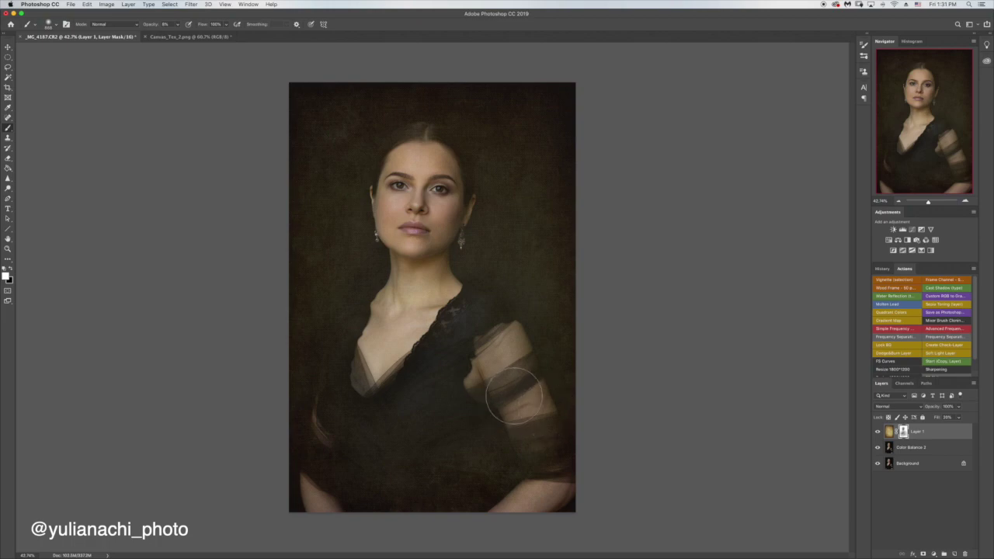
Add a Curves adjustment layer above the texture and pull its RGB curve down to darken the whole image
key(super+2)
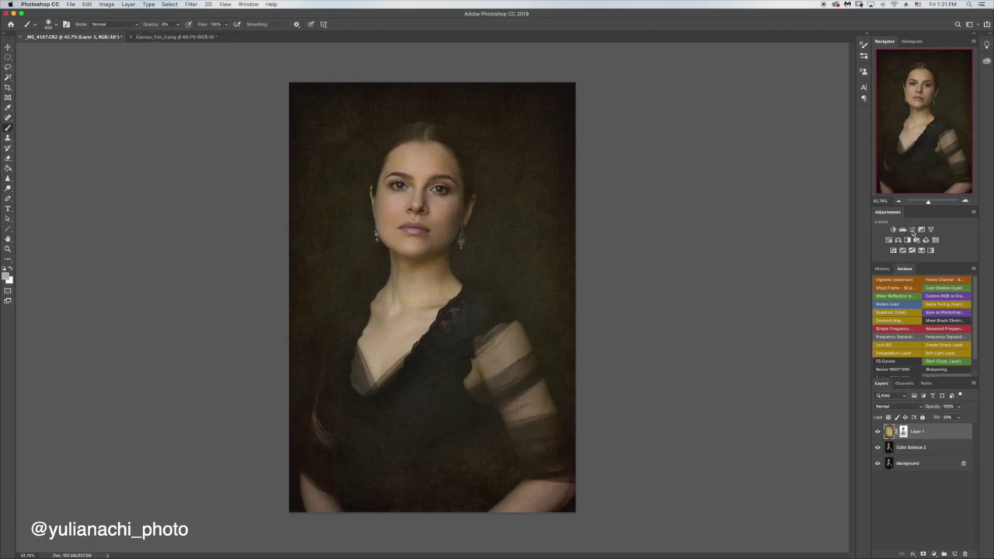
click(912, 230)
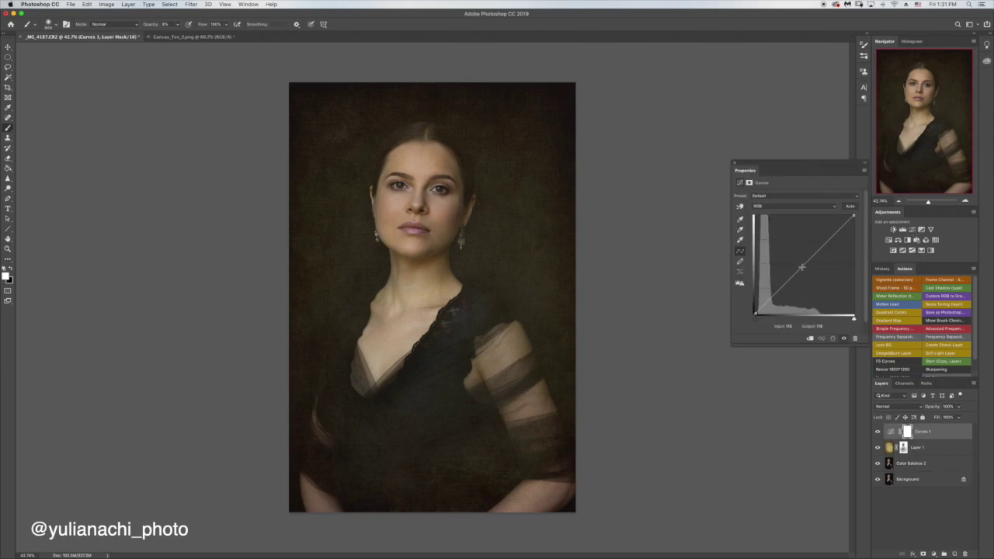
drag(801, 267, 829, 252)
click(844, 339)
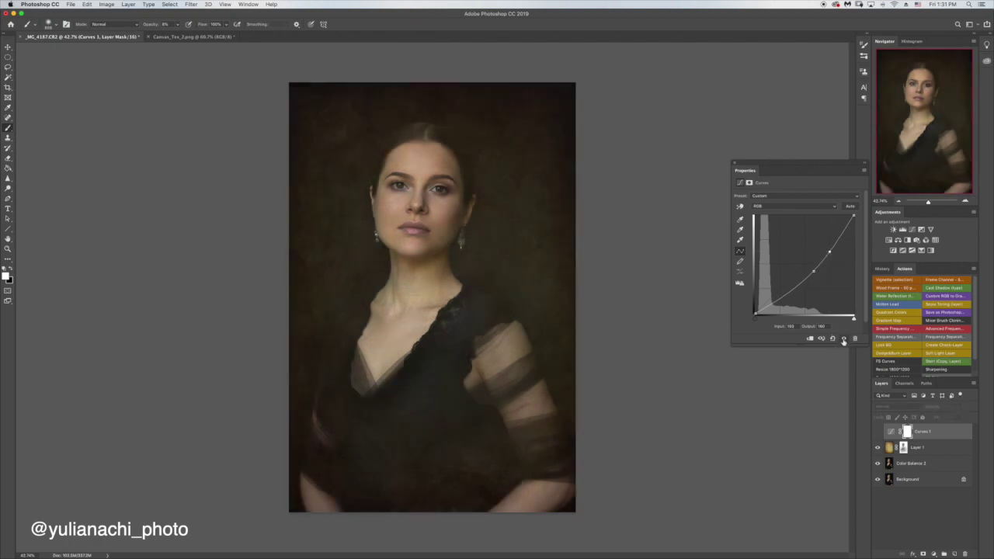
click(844, 339)
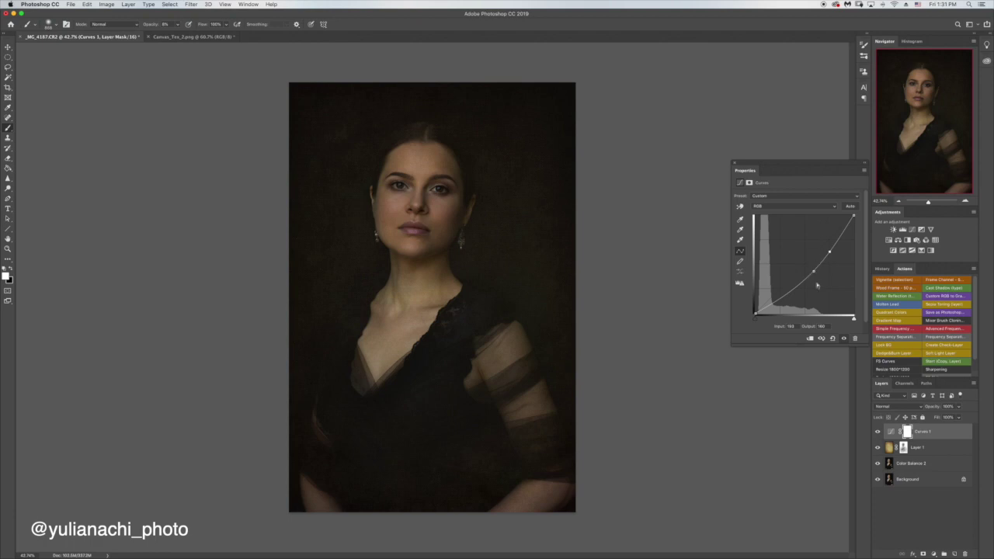
click(815, 271)
click(734, 165)
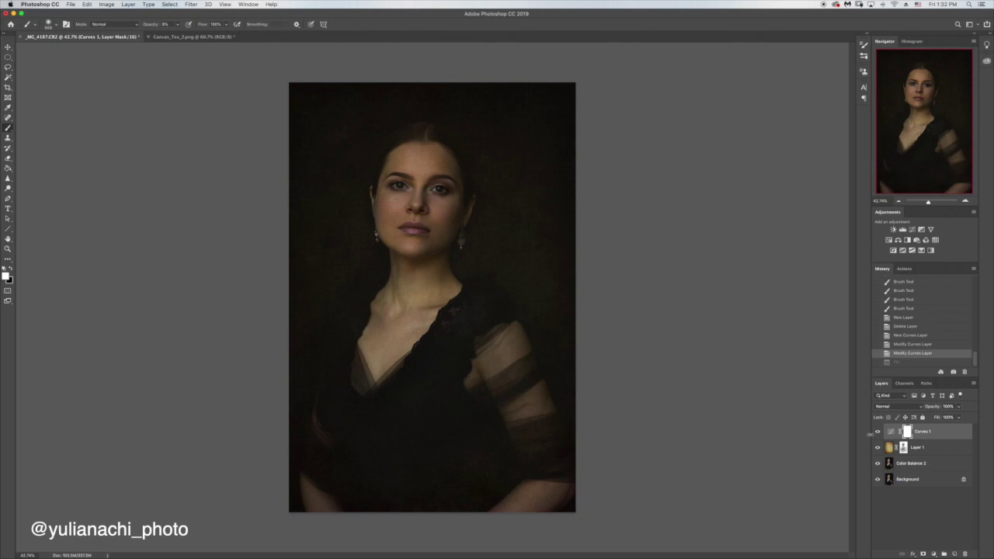
Draw a tall elliptical marquee selection and move it over the woman's head and torso
click(7, 57)
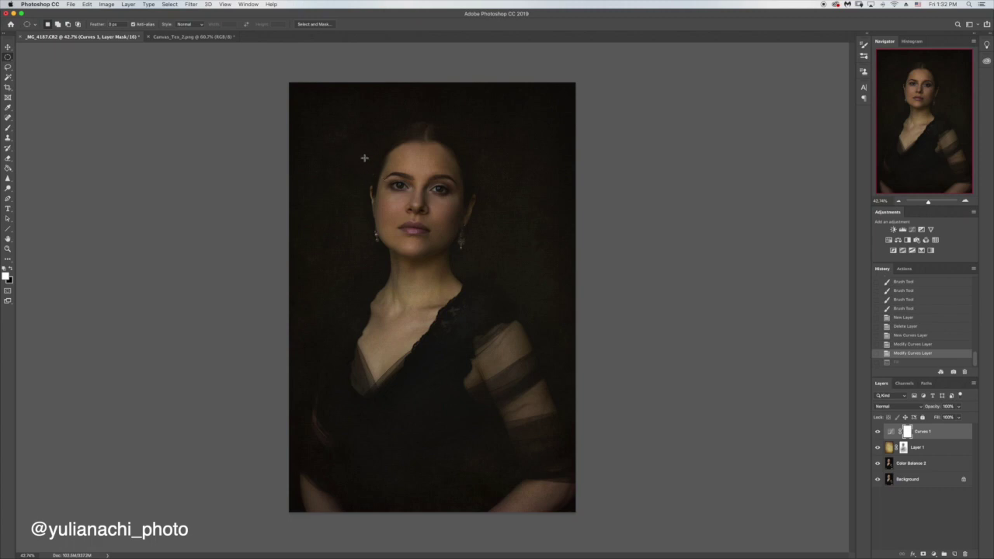
drag(365, 158, 559, 503)
drag(475, 435, 448, 399)
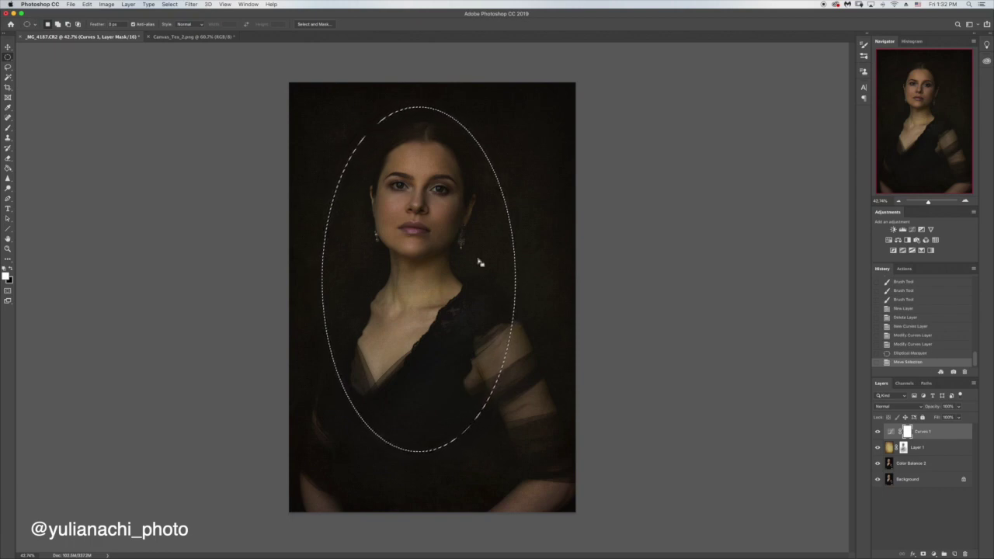
Enlarge the elliptical selection to about 117% with Transform Selection and reposition it around the woman
right_click(461, 280)
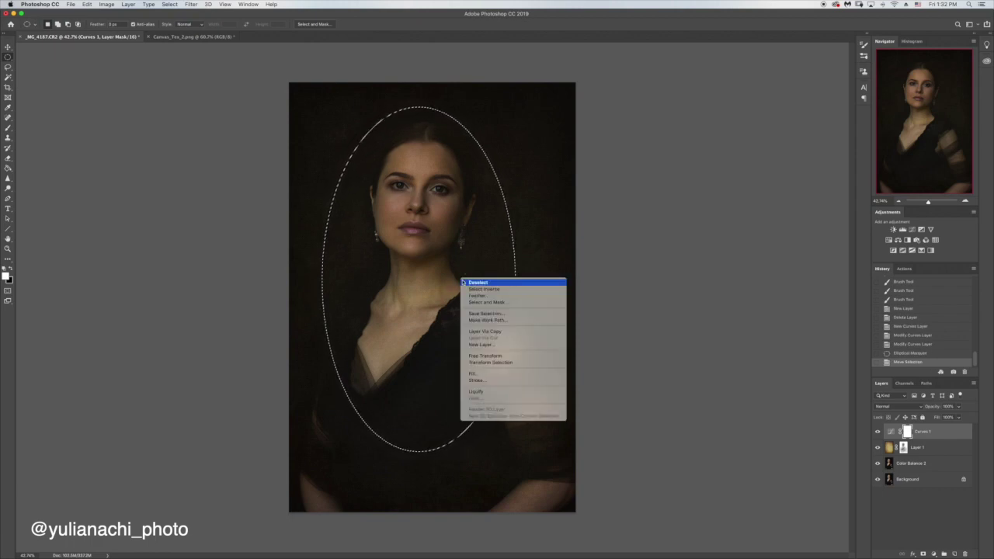
click(504, 364)
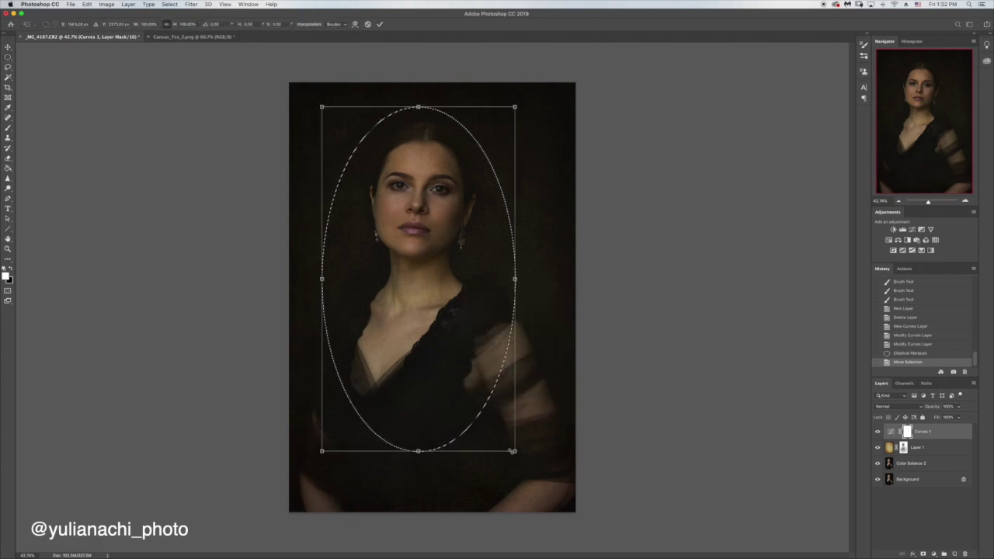
drag(514, 451, 543, 477)
drag(468, 443, 471, 447)
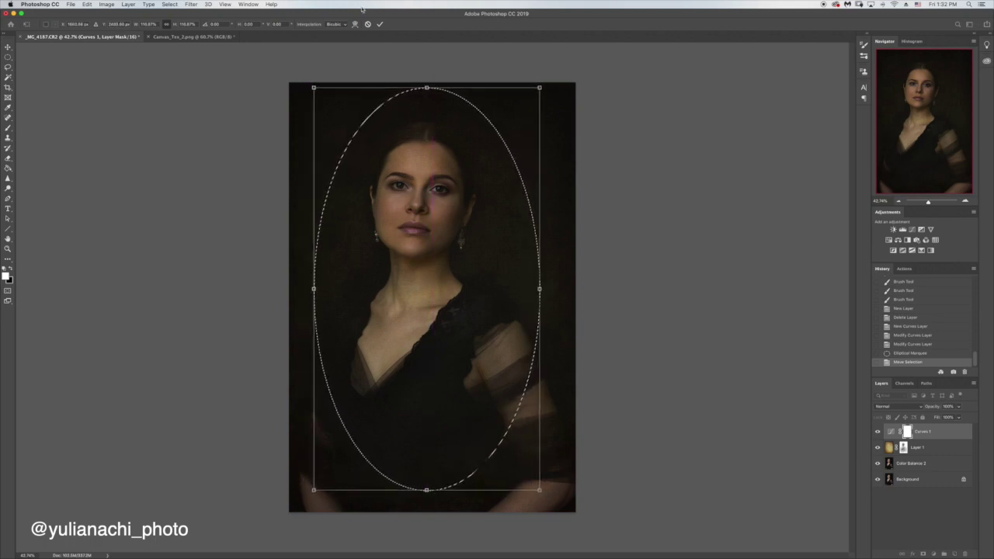
click(380, 25)
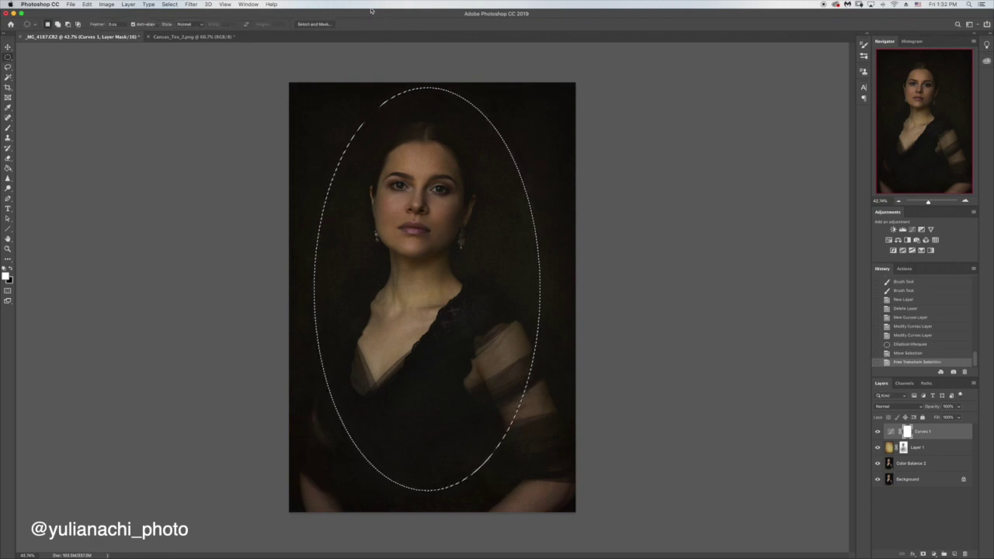
Clear the selected oval from the Curves layer's mask to remove the darkening from the woman, and deselect
key(Delete)
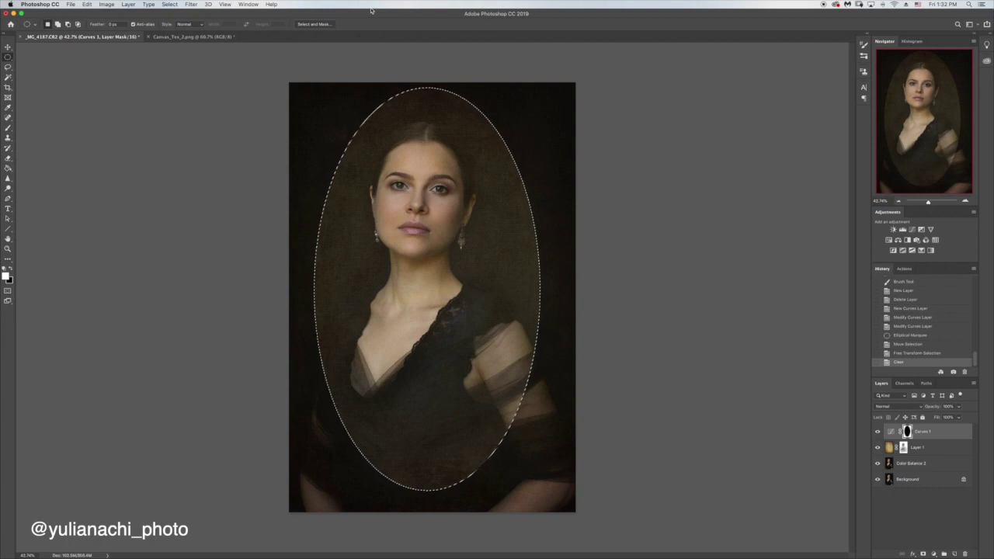
key(super+d)
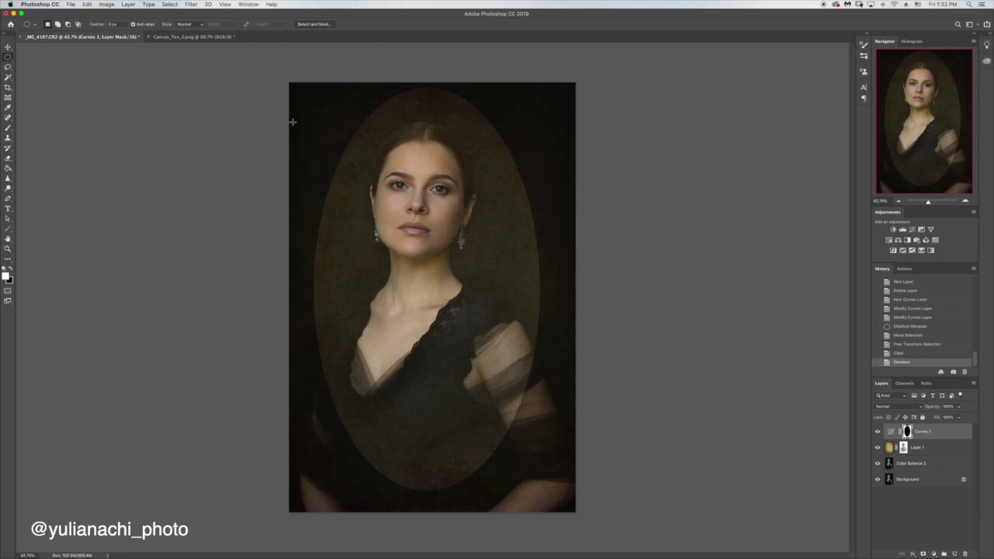
Soften the oval's edge on the Curves 1 mask with a Gaussian Blur of more than 150 pixels, and compare the image without the layer
click(190, 5)
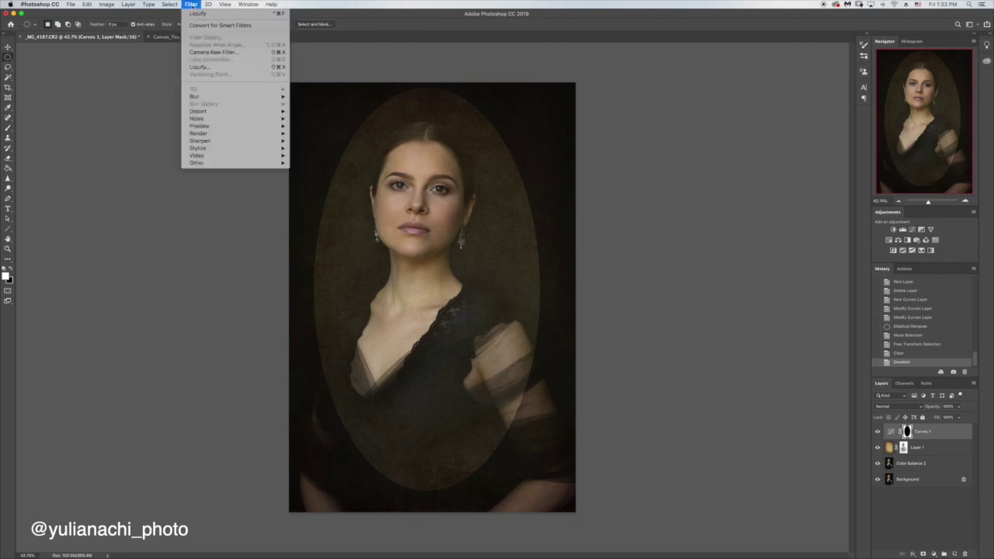
mouse_move(240, 97)
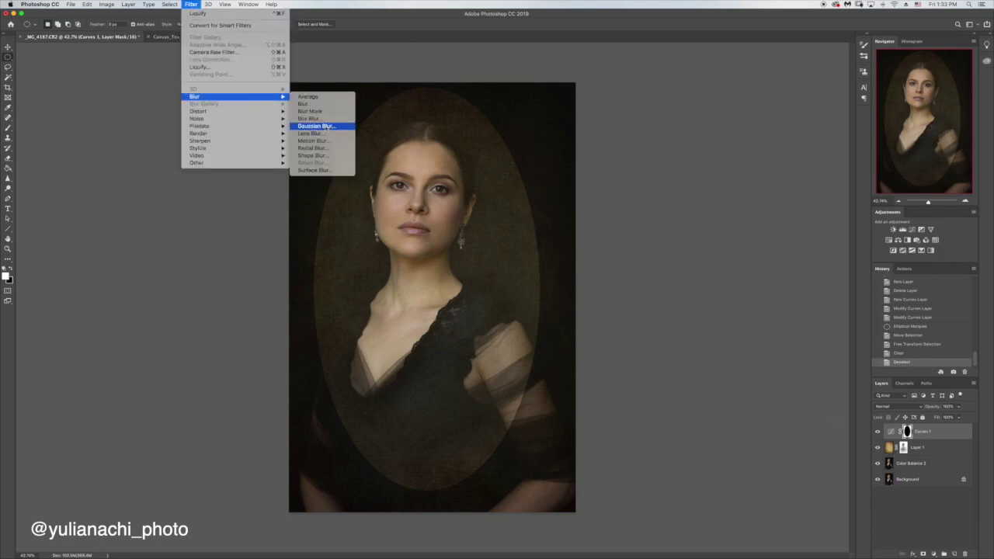
click(329, 127)
drag(747, 295, 799, 296)
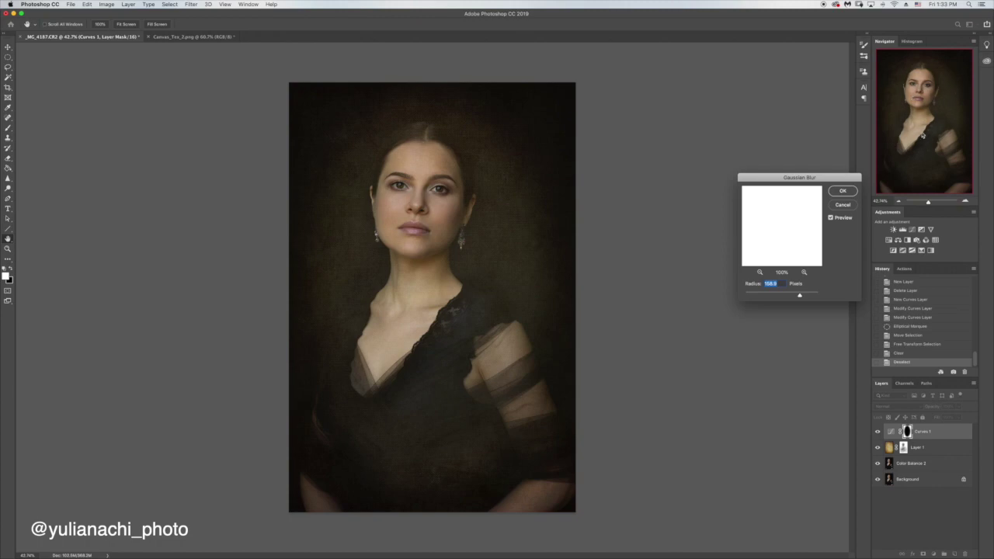
drag(799, 295, 807, 297)
click(840, 191)
click(876, 432)
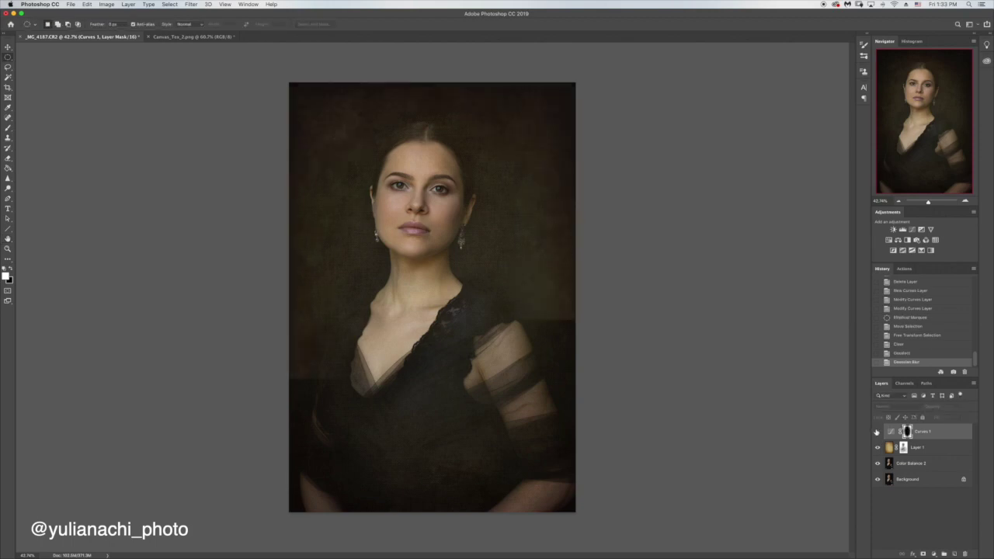
click(876, 432)
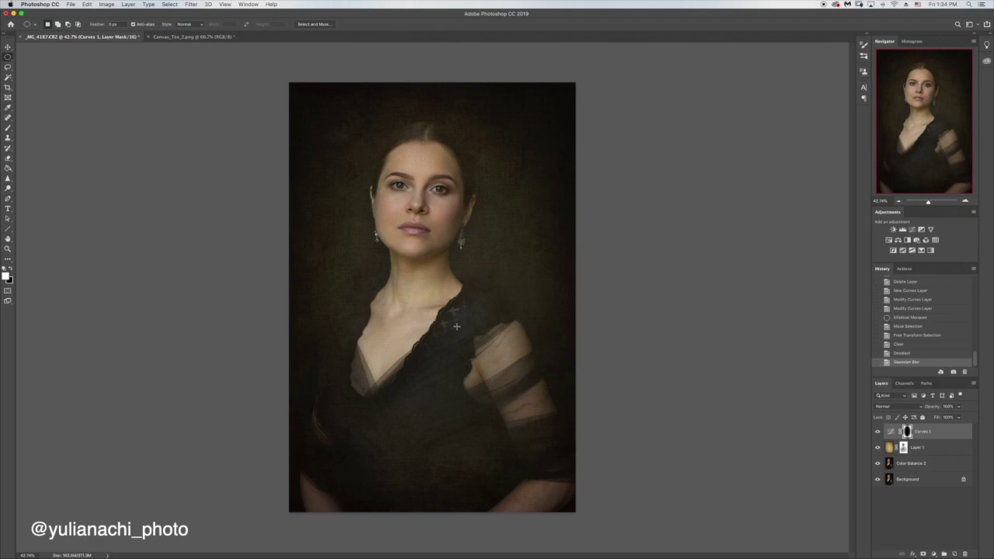
Add a Levels adjustment layer above Curves 1, setting the input white point to about 192 and the midtones to 0.87
click(903, 231)
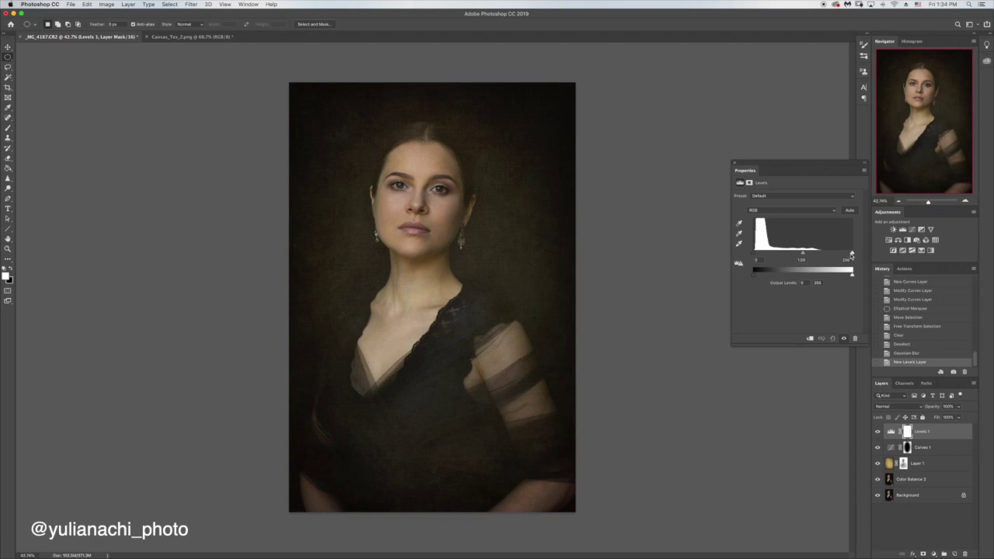
click(851, 253)
drag(851, 254, 831, 254)
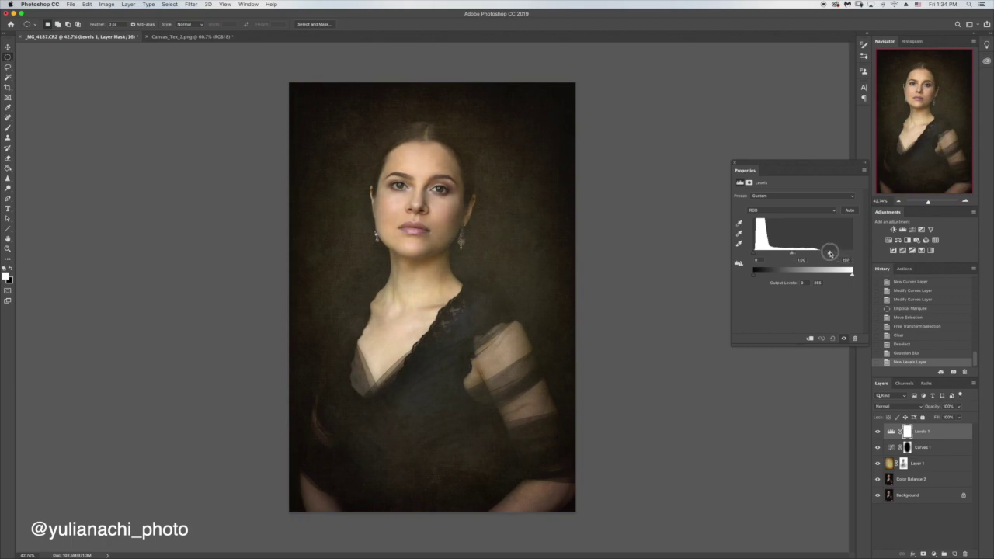
mouse_move(831, 254)
mouse_down()
mouse_move(796, 254)
mouse_move(831, 253)
mouse_up()
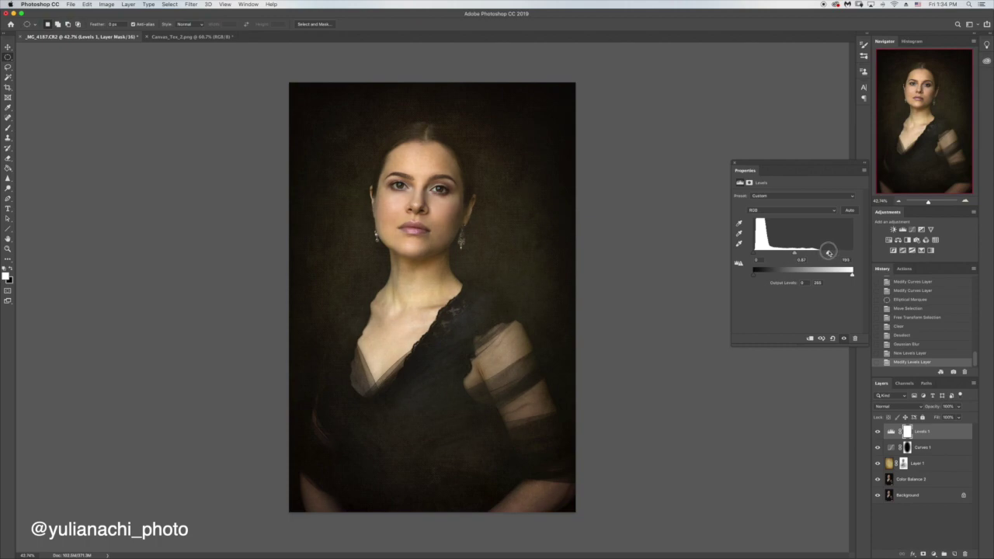
drag(828, 253, 828, 253)
click(827, 254)
Lower the Levels layer's output white to 234 and fine-tune its midtones to about 0.85
click(852, 276)
drag(852, 275, 847, 275)
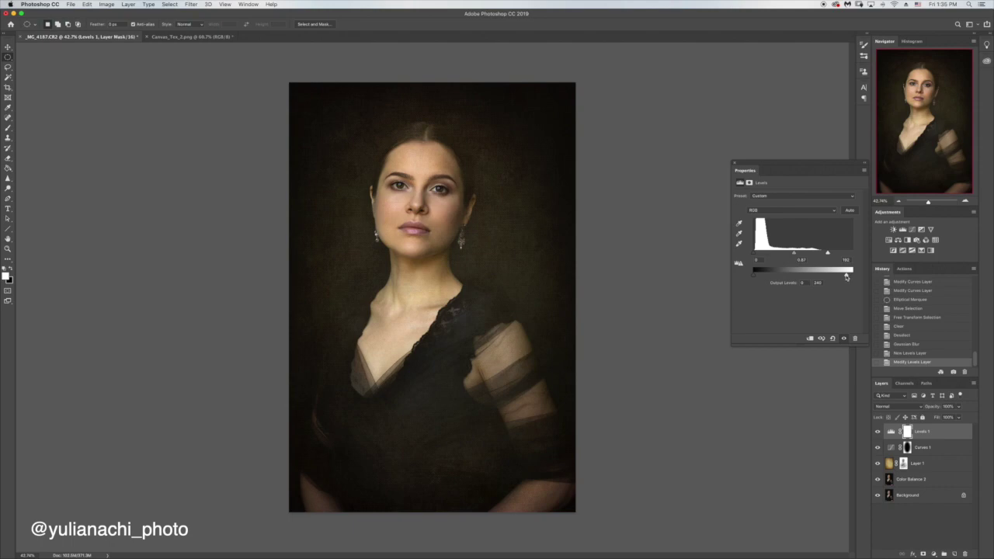
drag(847, 276, 847, 276)
click(847, 275)
drag(849, 274, 843, 275)
drag(842, 280, 844, 279)
click(843, 275)
click(795, 254)
drag(796, 255, 794, 254)
Compare the image with and without the Levels adjustment and raise its output white slightly
click(844, 339)
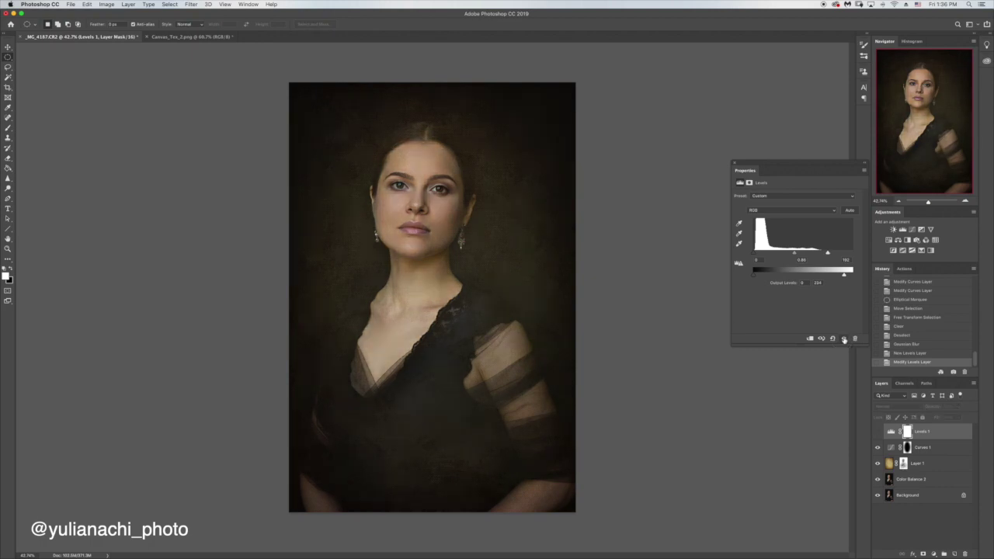
click(844, 339)
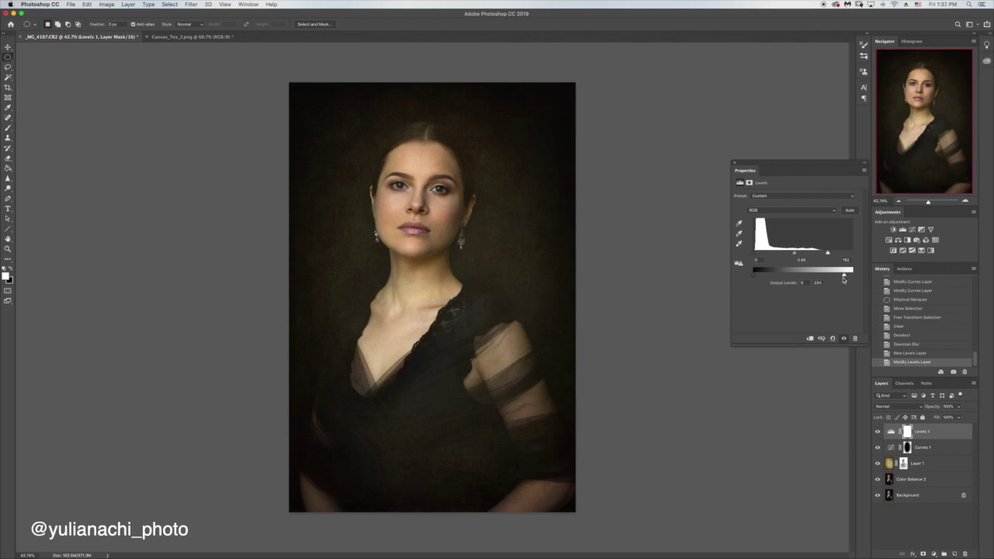
drag(844, 277, 847, 276)
click(846, 275)
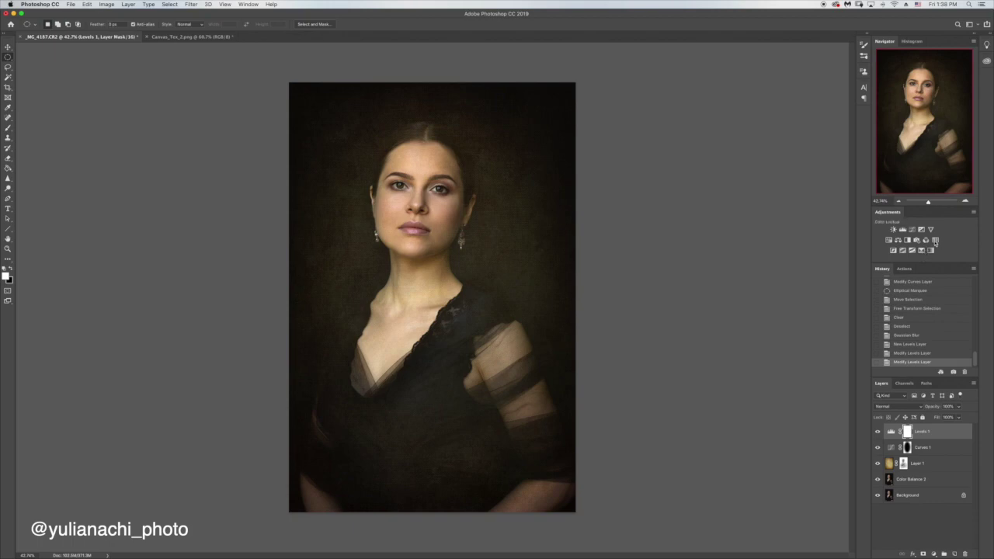
Add a Color Lookup adjustment layer with the Bleach Bypass.look 3D LUT and reduce its opacity to 21%
click(934, 242)
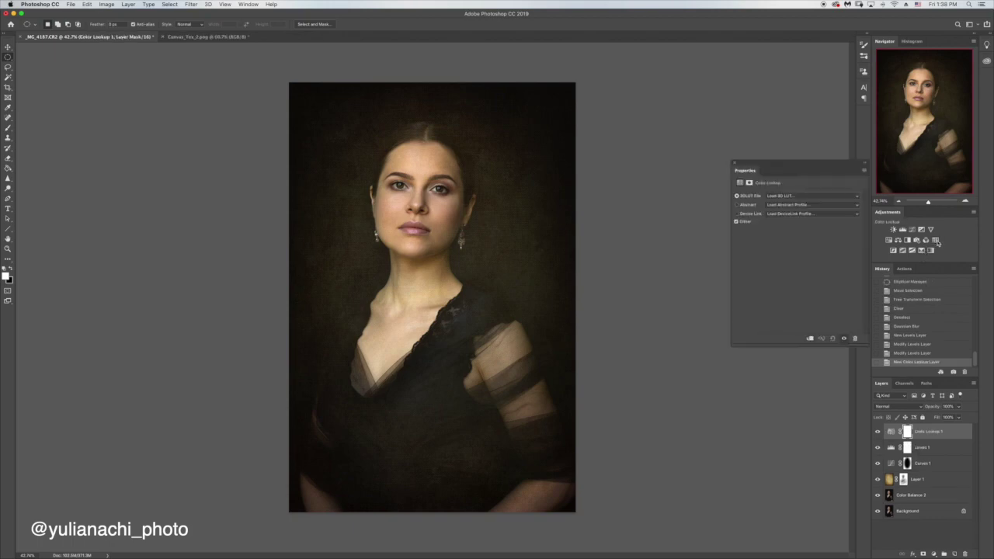
click(825, 197)
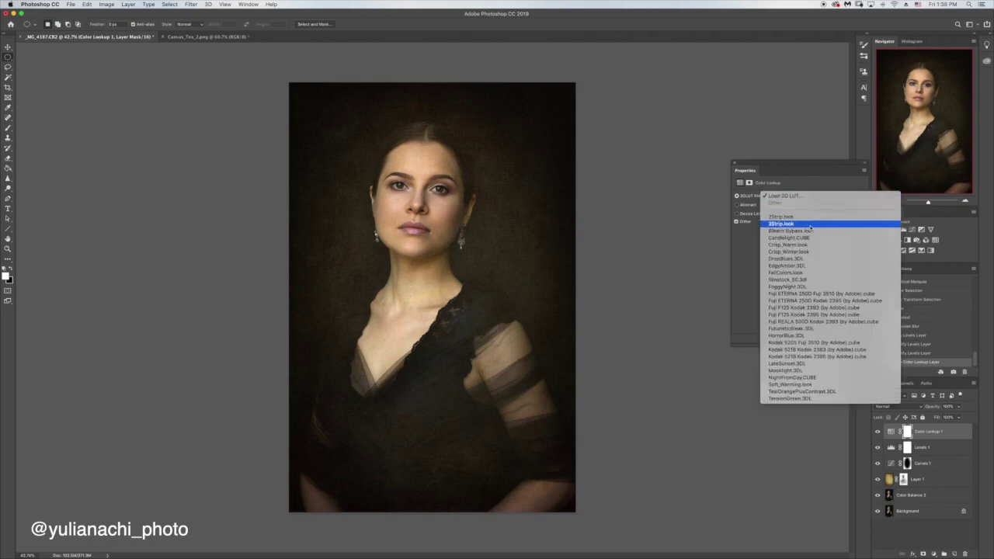
click(831, 232)
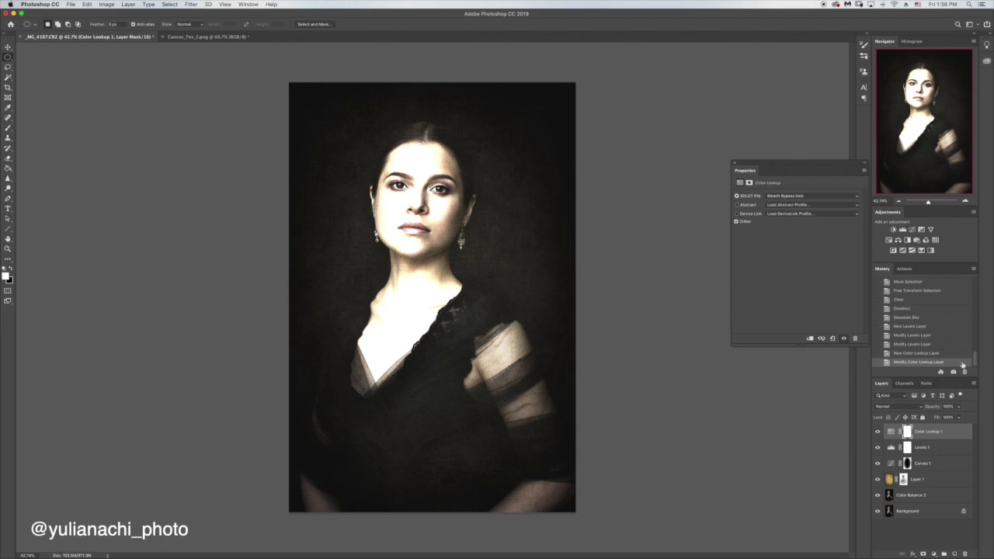
click(931, 409)
drag(931, 408, 899, 407)
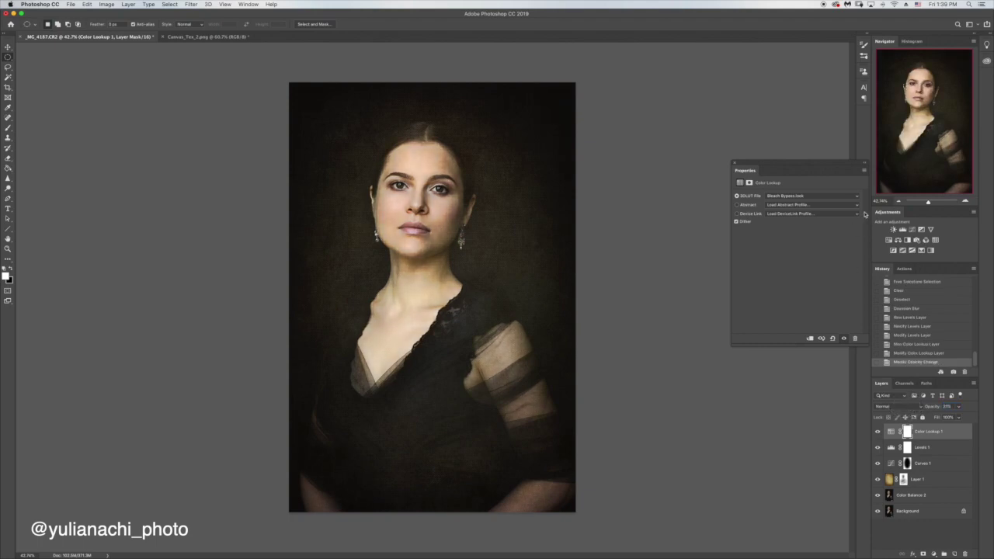
Try the Candlelight.CUBE, Crisp_Warm.look, Crisp_Winter.look and DropBlues.3DL LUTs on the Color Lookup layer
click(840, 200)
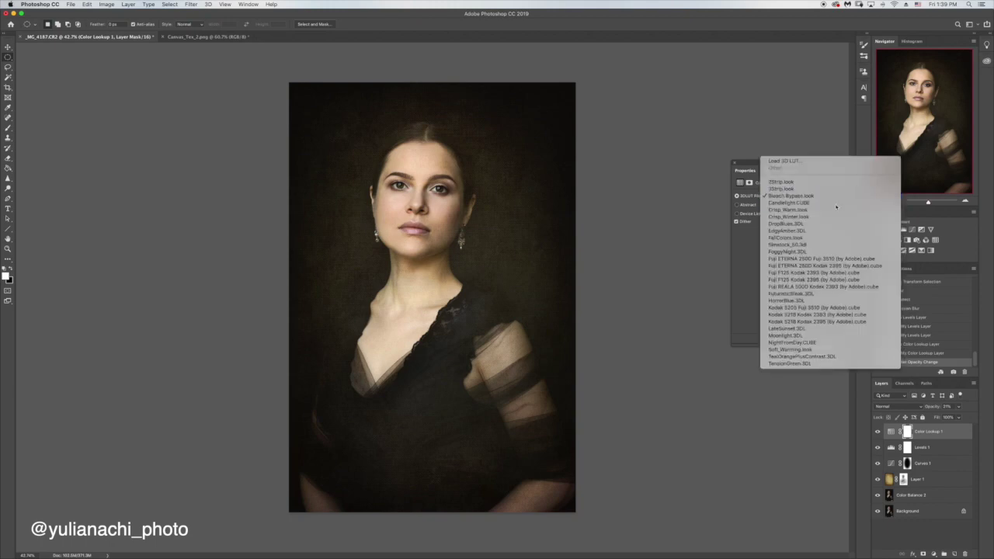
click(835, 206)
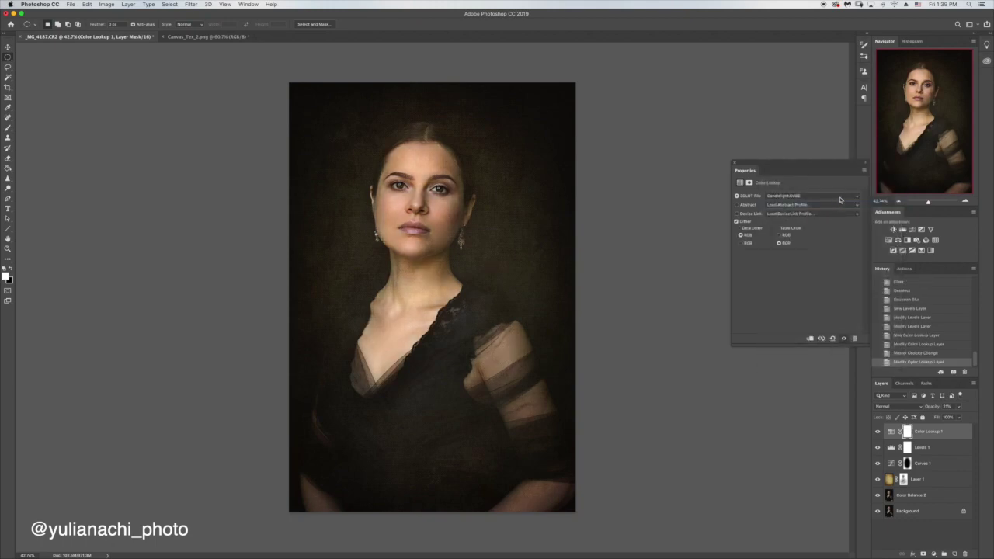
click(828, 195)
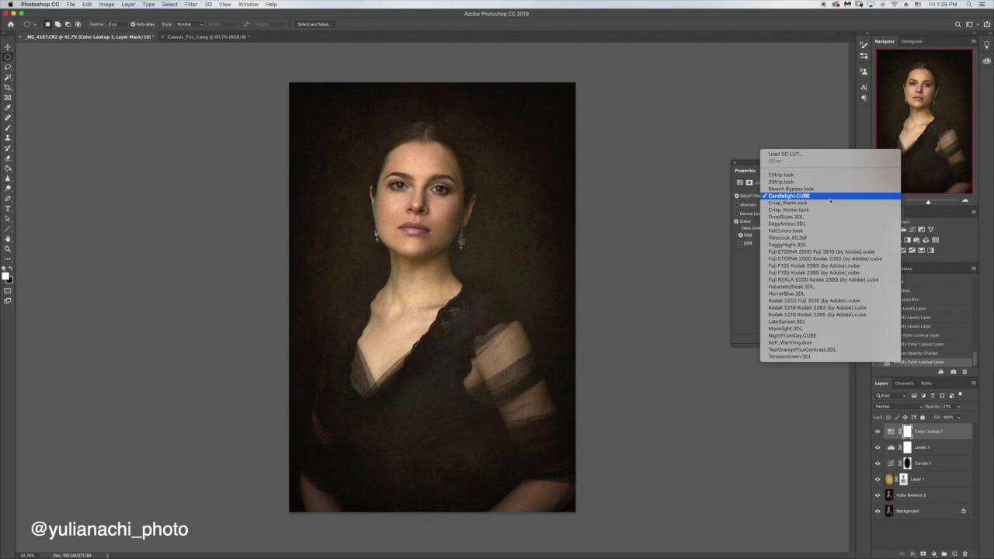
click(829, 202)
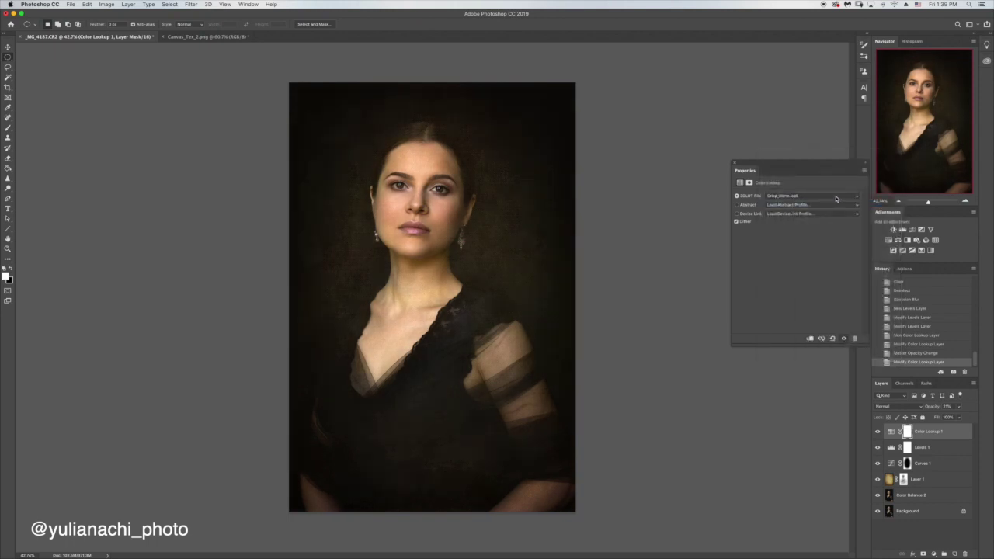
click(835, 197)
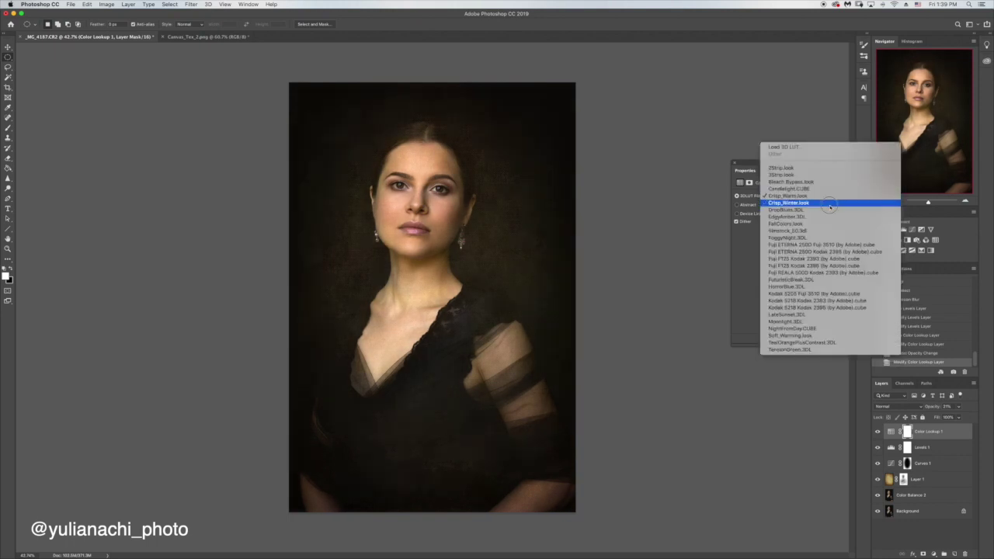
click(830, 204)
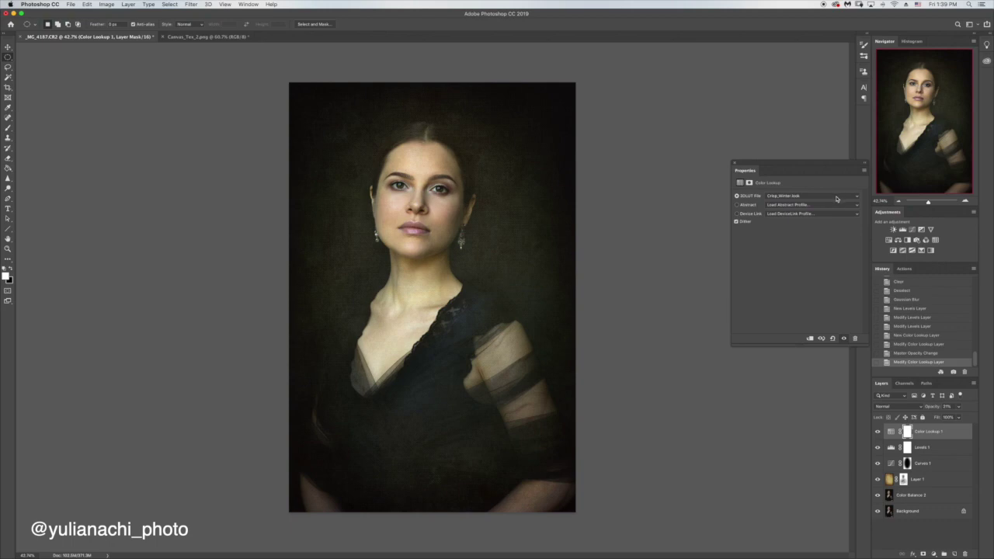
click(836, 199)
click(833, 203)
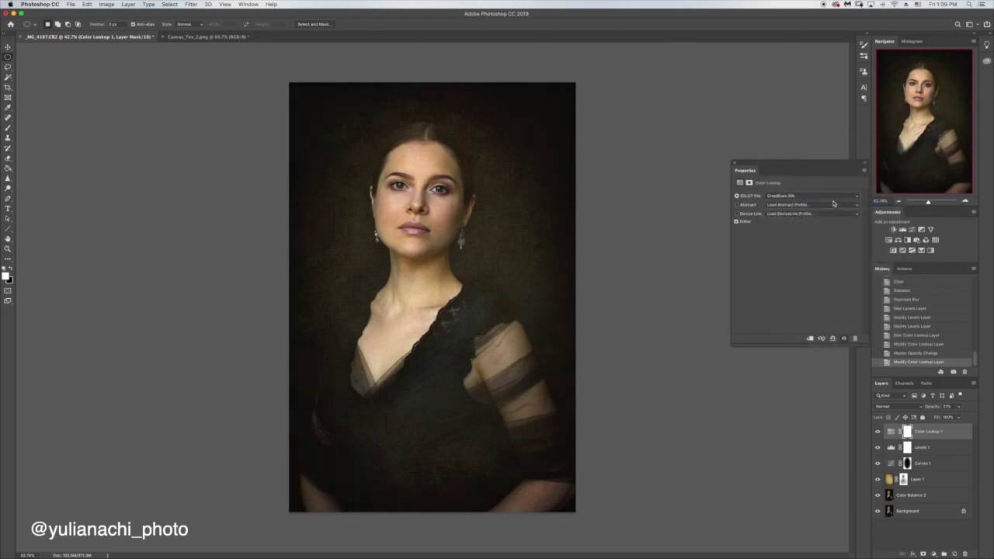
Try the EdgyAmber.3DL, FallColors.look, filmstock_50.3dl and FoggyNight.3DL LUTs on the Color Lookup layer
click(833, 202)
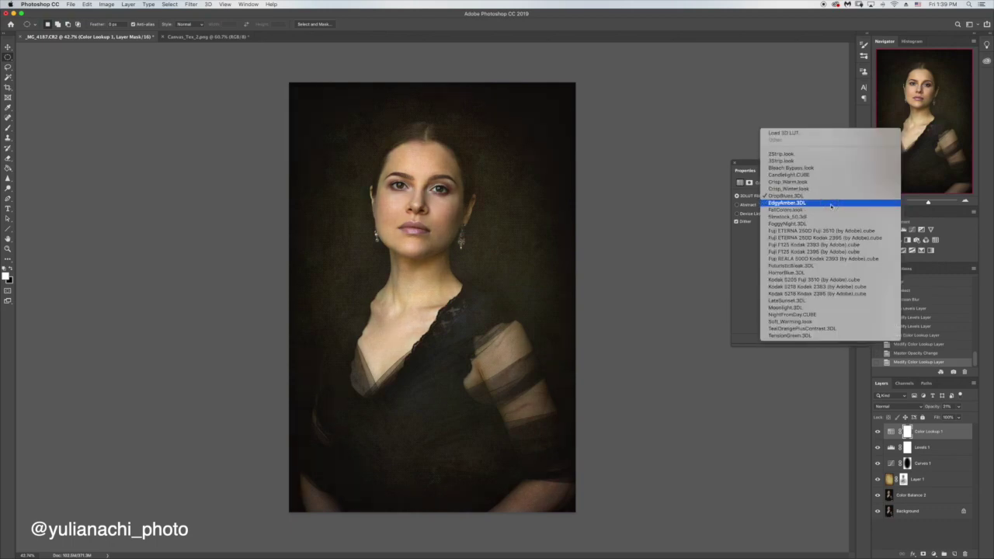
click(832, 200)
click(834, 200)
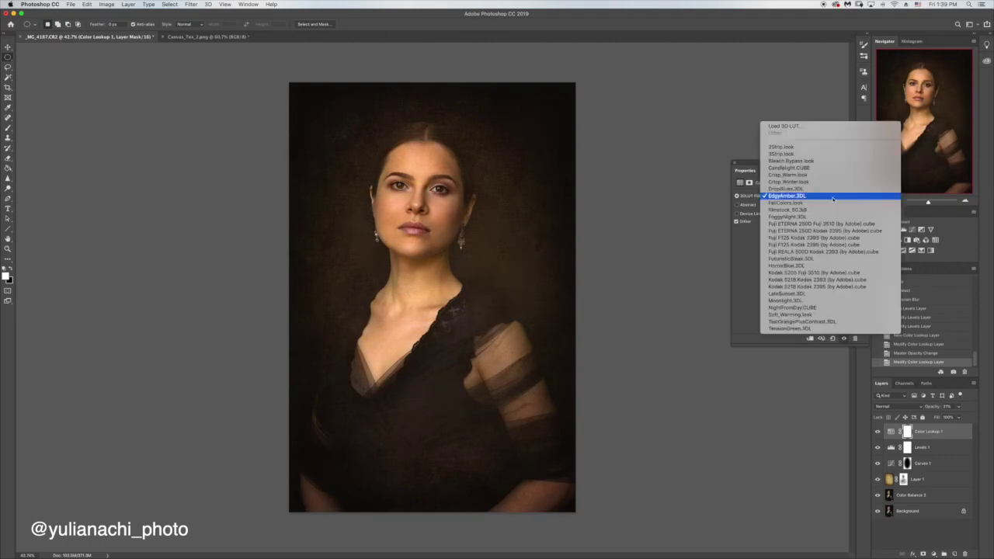
click(835, 203)
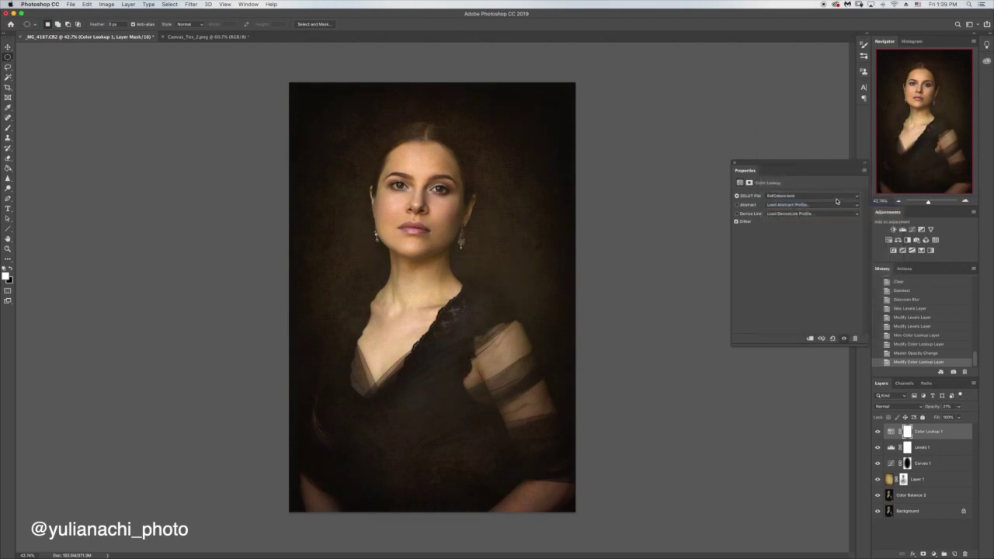
click(836, 199)
click(836, 203)
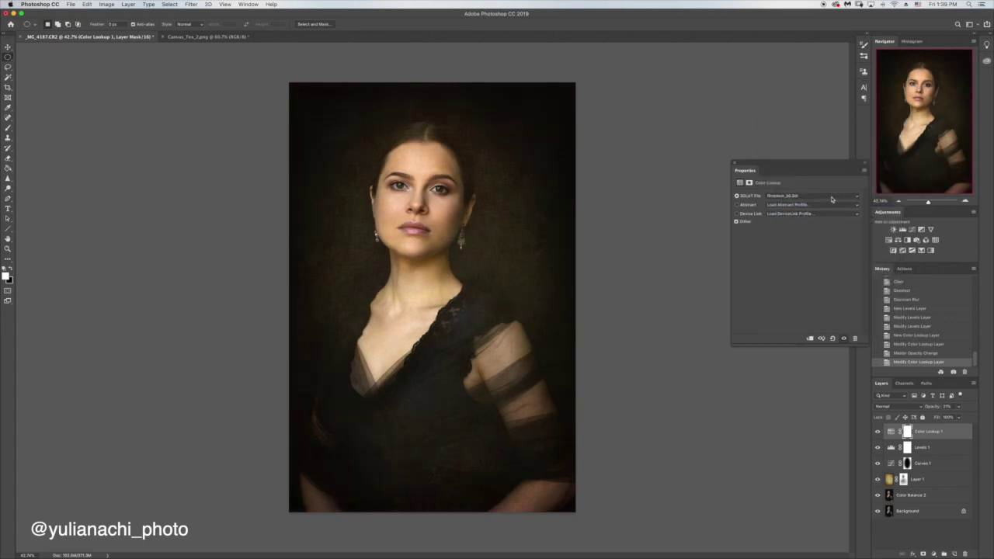
click(831, 199)
click(834, 203)
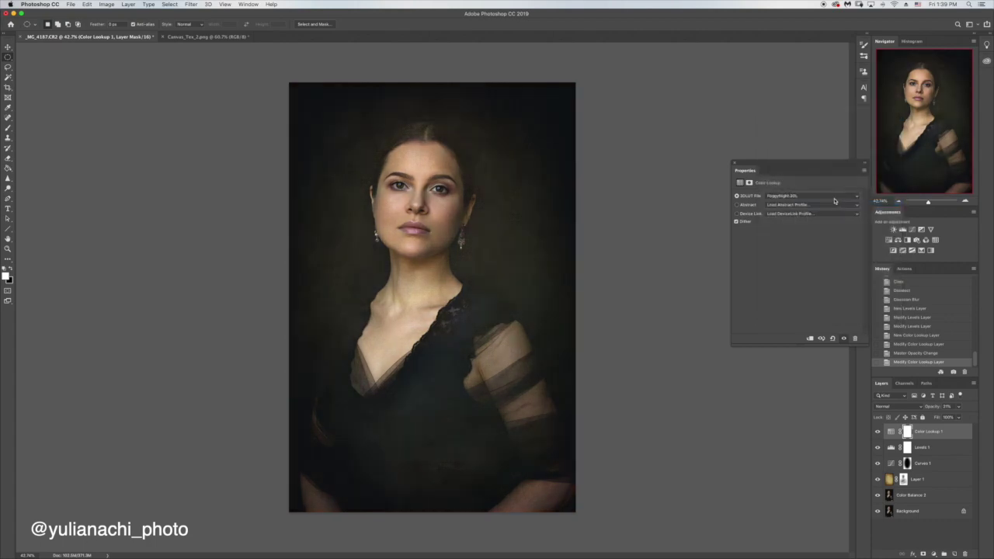
Try the Fuji ETERNA 250D Fuji 3510 and Kodak 2395 LUTs and the Fuji F125 Kodak 2393 and 2395 LUTs on the Color Lookup layer
click(831, 199)
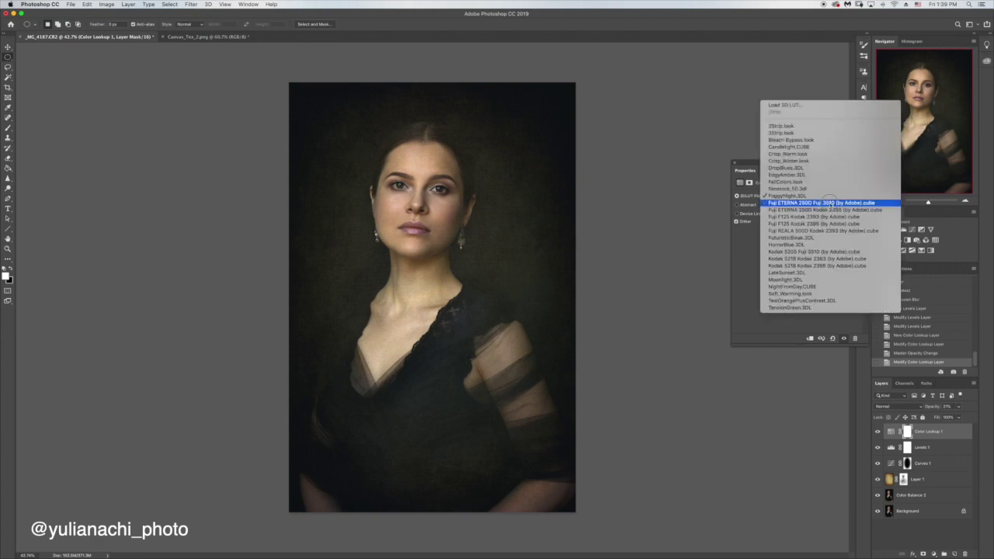
click(829, 203)
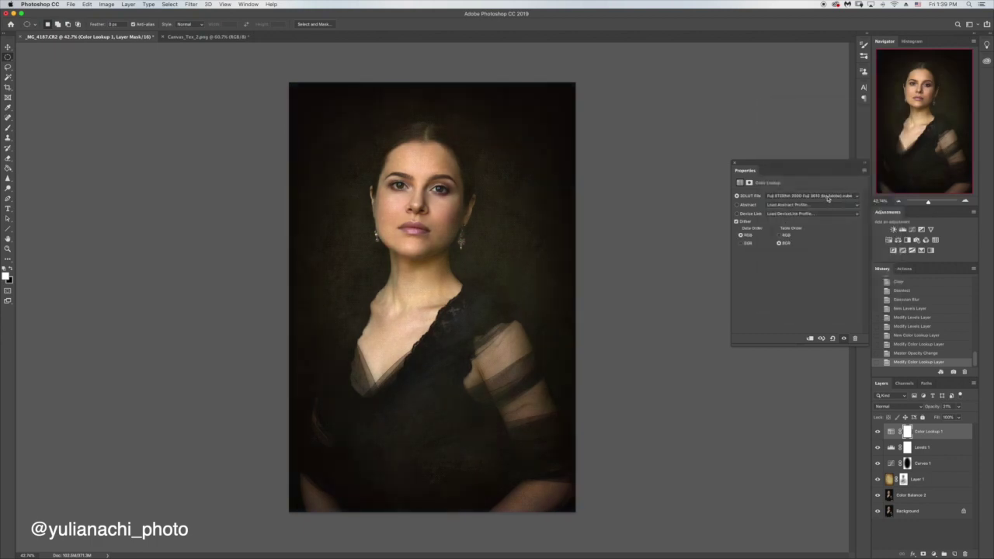
click(827, 198)
click(829, 202)
click(829, 203)
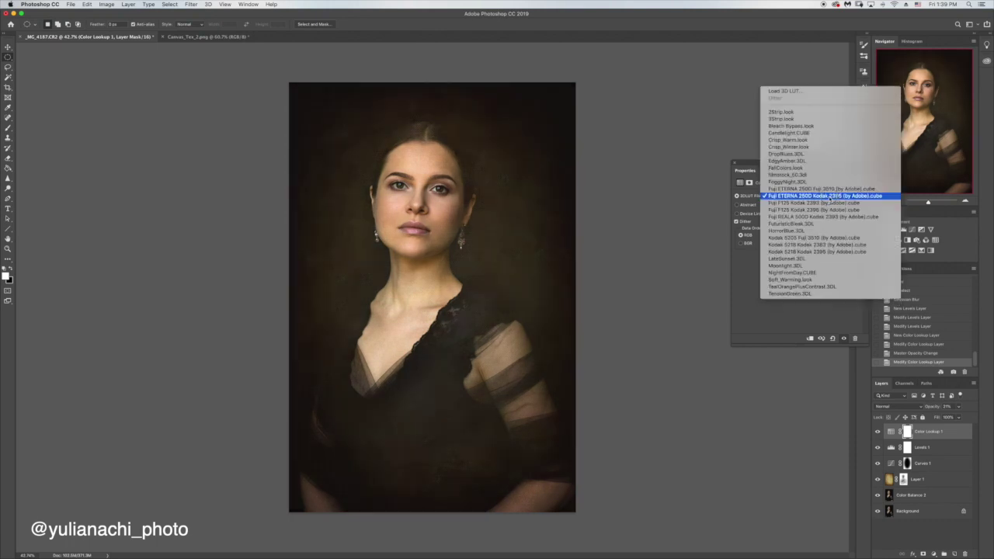
click(829, 202)
click(830, 200)
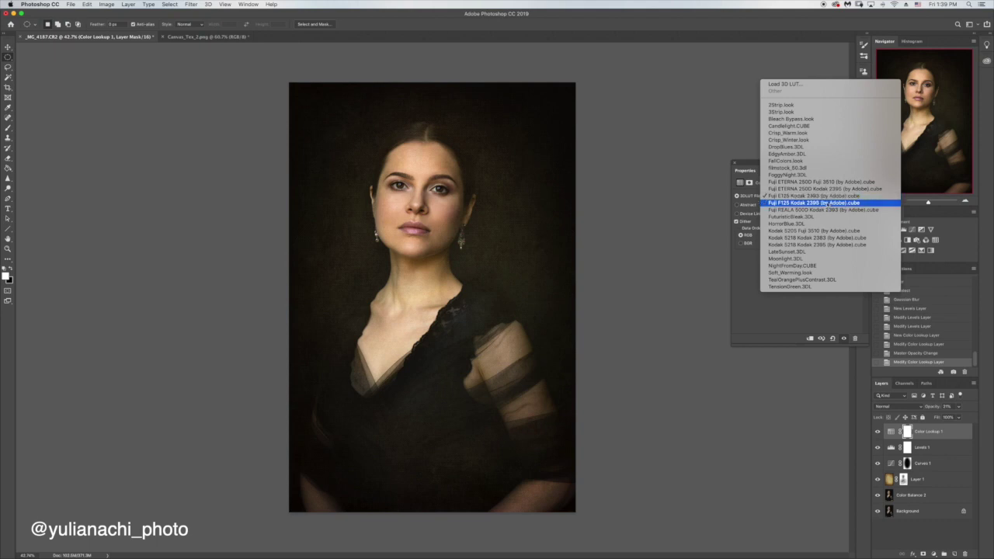
click(828, 202)
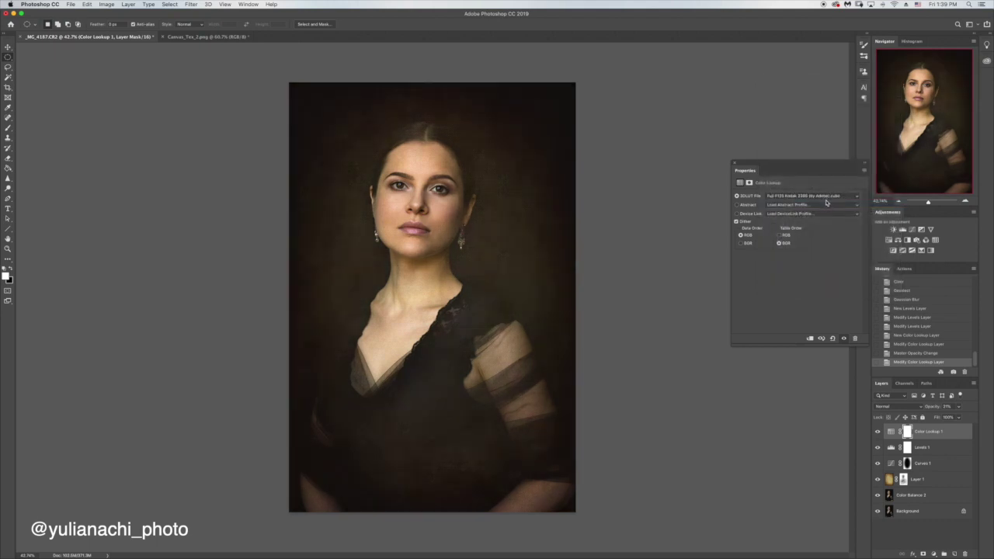
Set the Color Lookup layer's 3D LUT to Crisp_Warm.look
click(828, 202)
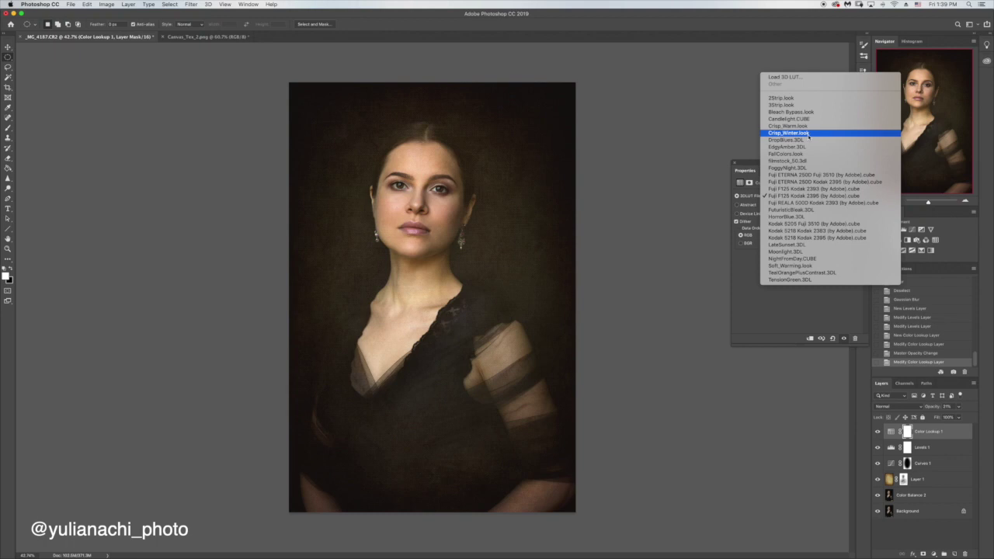
click(809, 133)
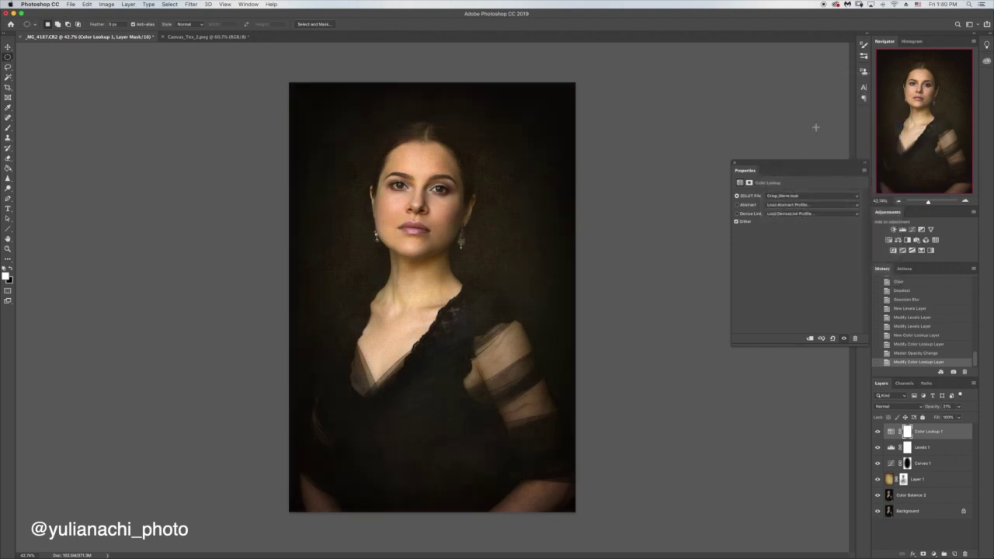
Try FallColors.look on the Color Lookup layer and set its 3D LUT to filmstock_50.3dl
click(823, 197)
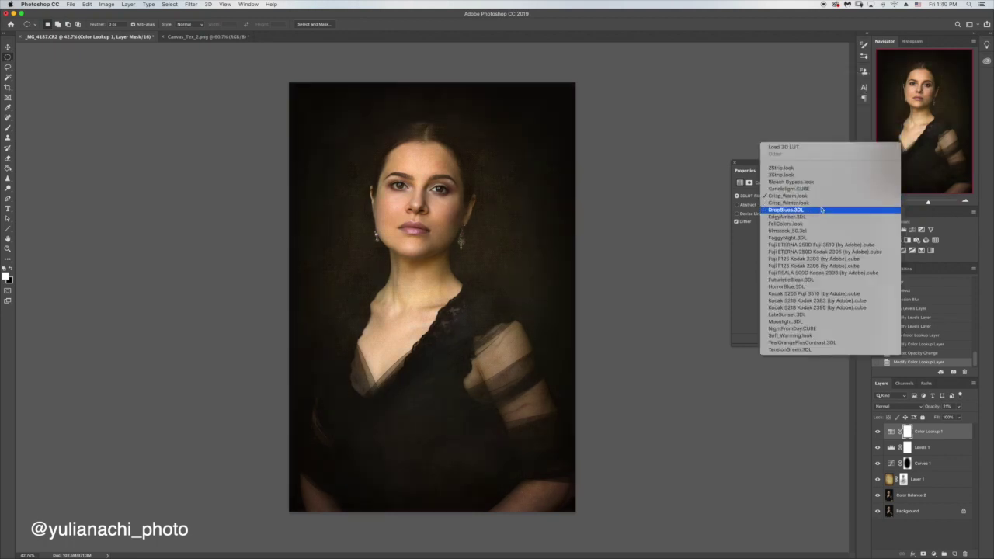
click(818, 223)
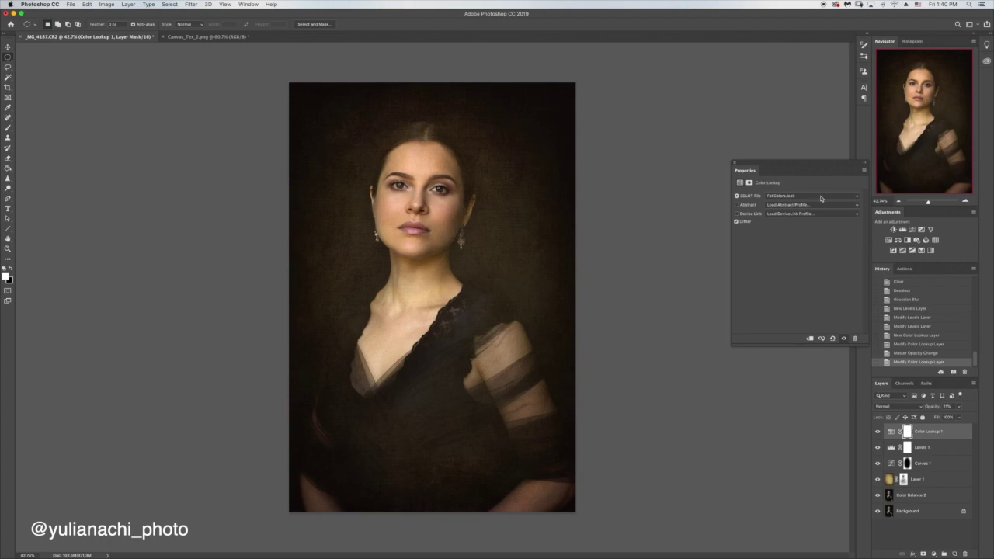
click(824, 196)
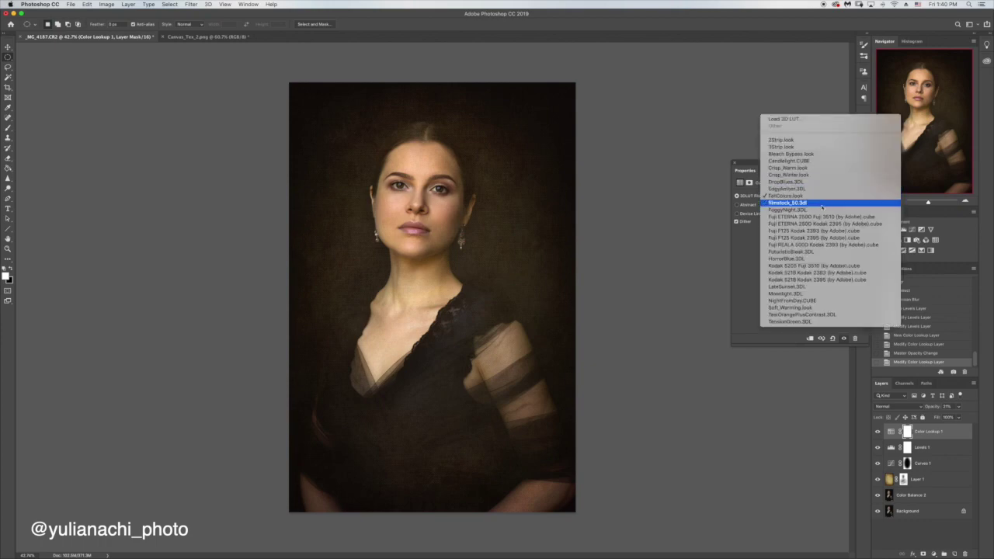
click(823, 204)
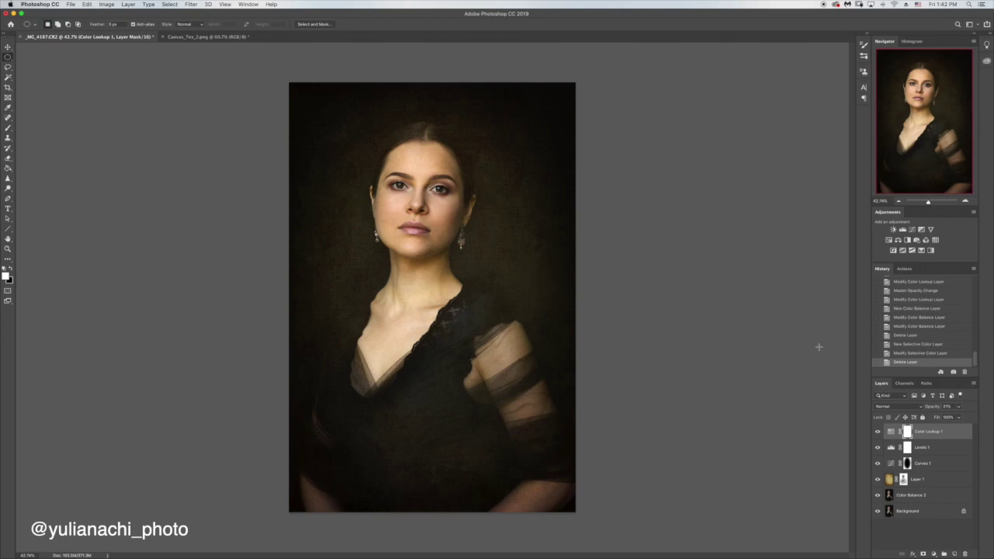
Try new tonal values on the Levels 1 adjustment, reset it to its defaults and lower its white input level
double_click(890, 448)
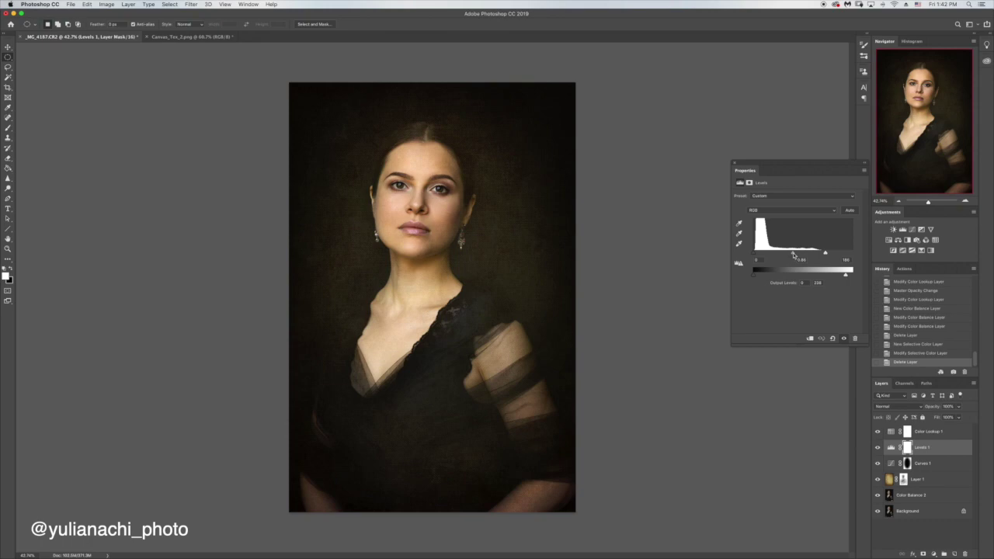
drag(792, 255, 827, 254)
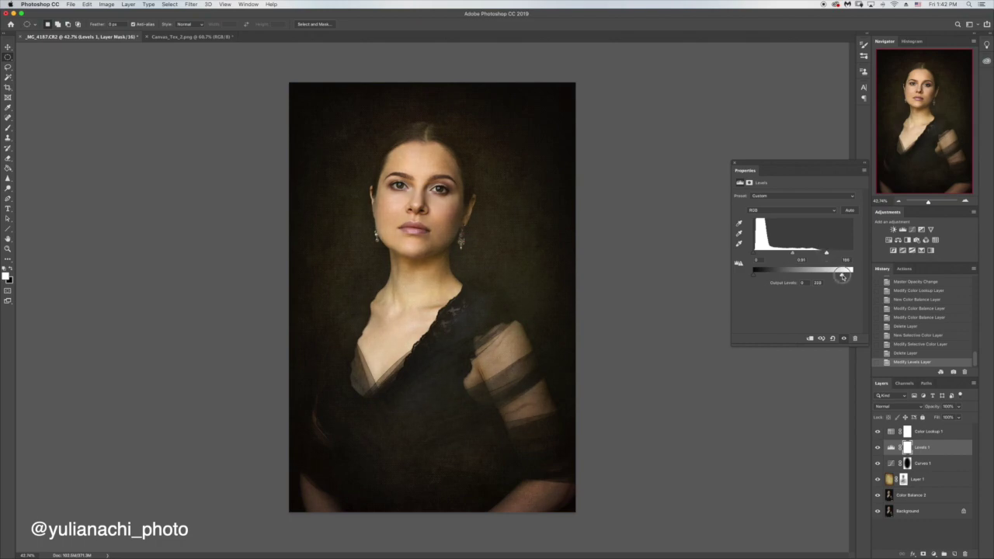
key(backslash)
click(832, 339)
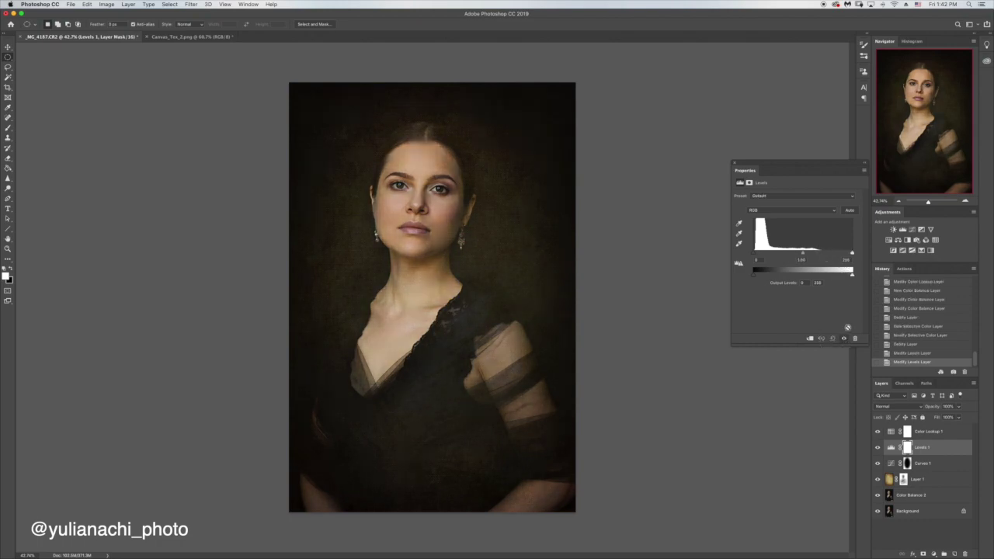
drag(851, 255, 836, 253)
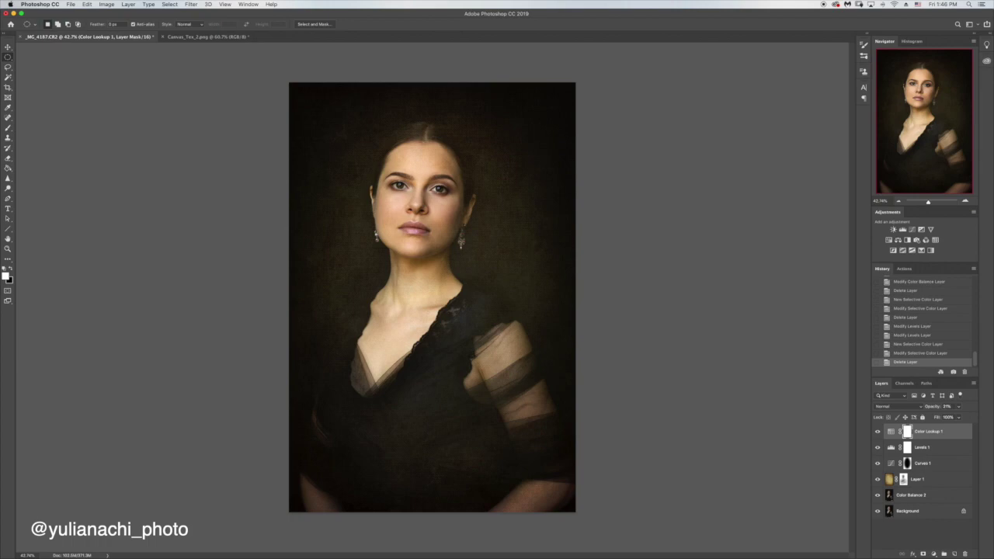
Group the layers from Layer 1 up to Color Lookup 1 and compare the portrait with the group hidden and shown
shift+click(931, 479)
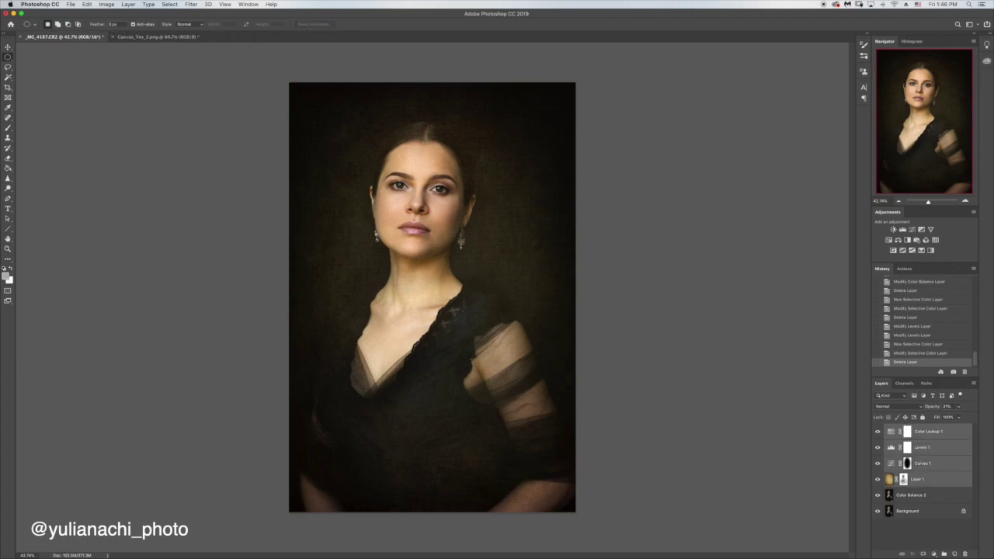
key(super+g)
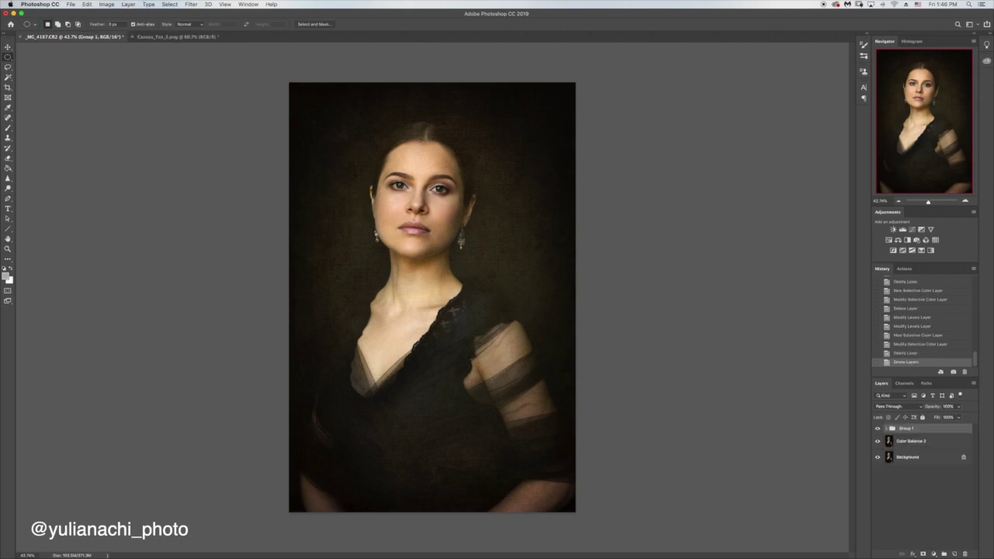
key(super+comma)
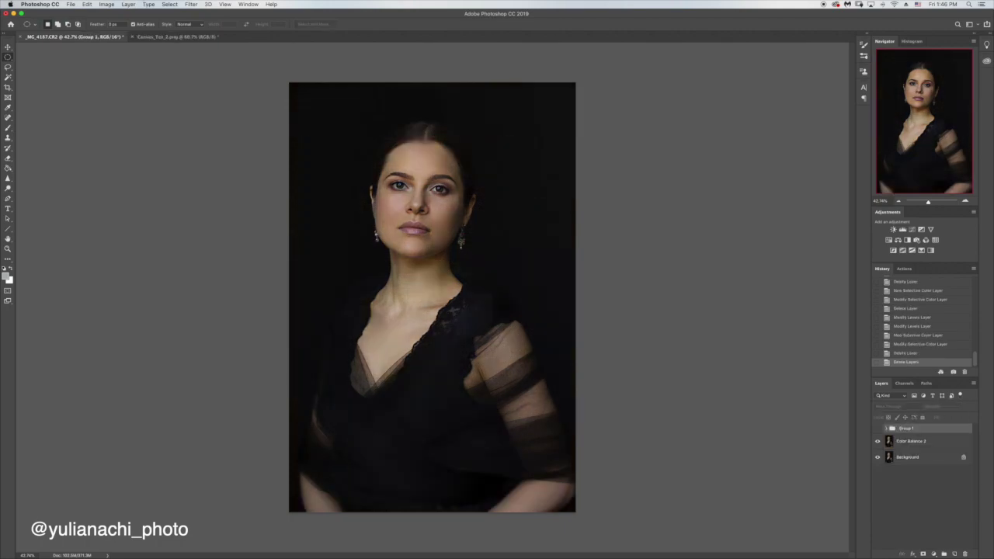
key(super+comma)
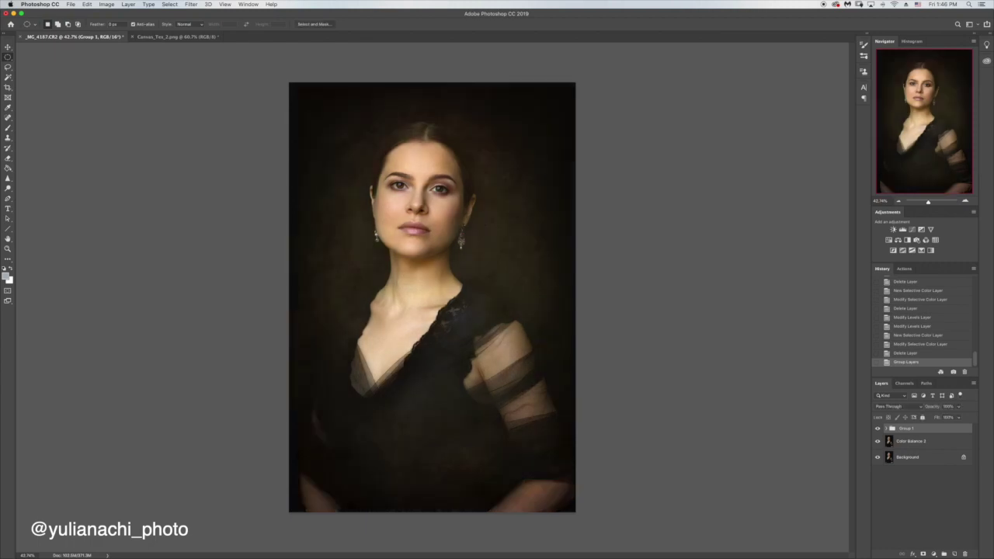